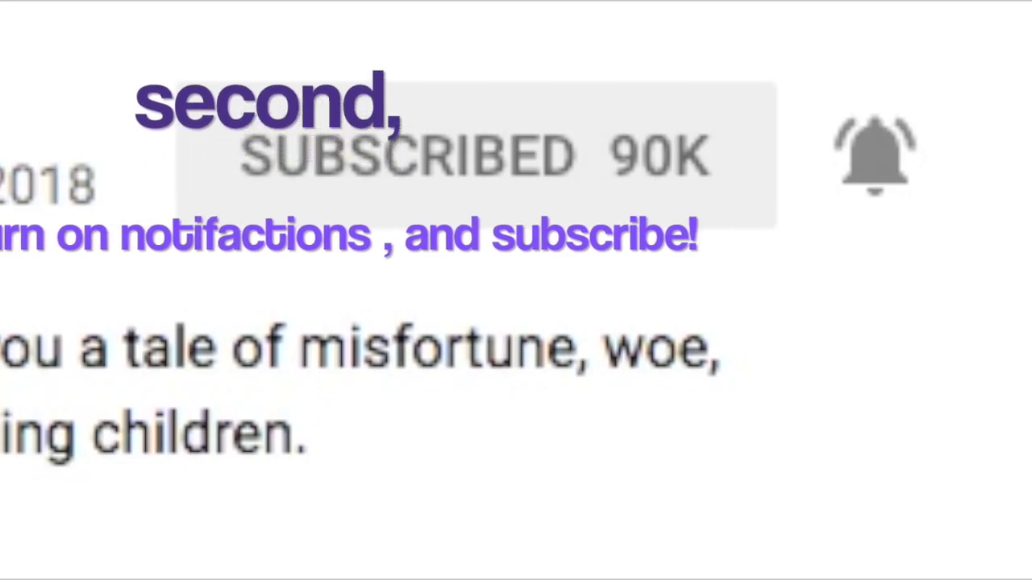
{"action": "left_click", "coordinate": [846, 567]}
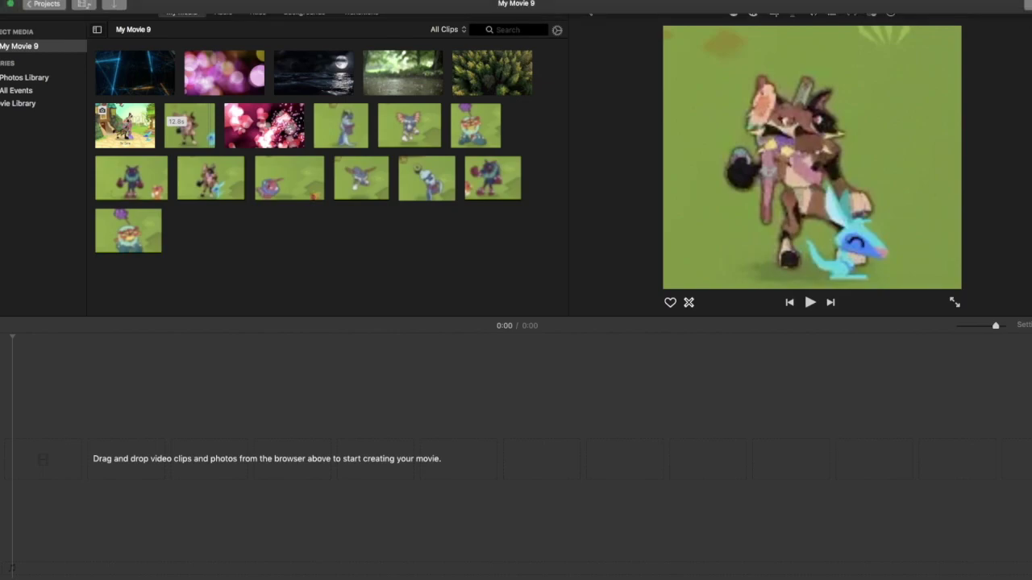
Return to the projects overview, keeping the project name My Movie 9, and put the window away to reach the desktop
{"action": "left_click", "coordinate": [44, 5]}
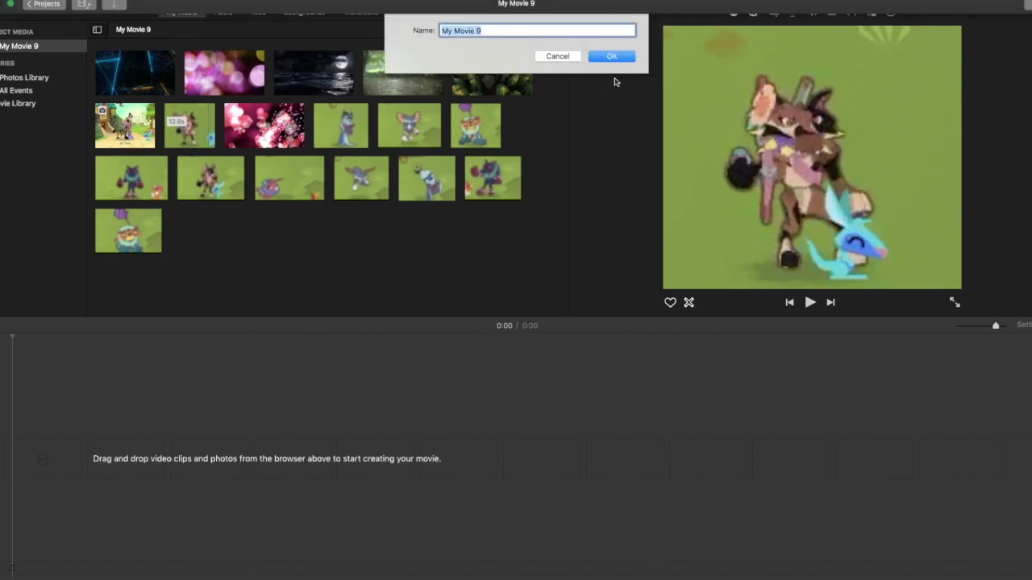
{"action": "left_click", "coordinate": [611, 57]}
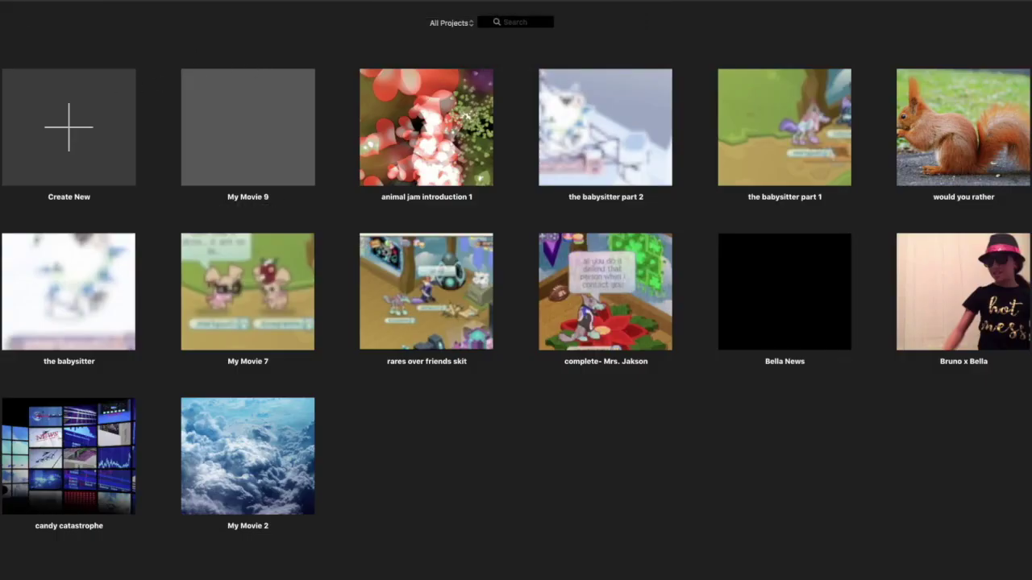
{"action": "left_click", "coordinate": [12, 6]}
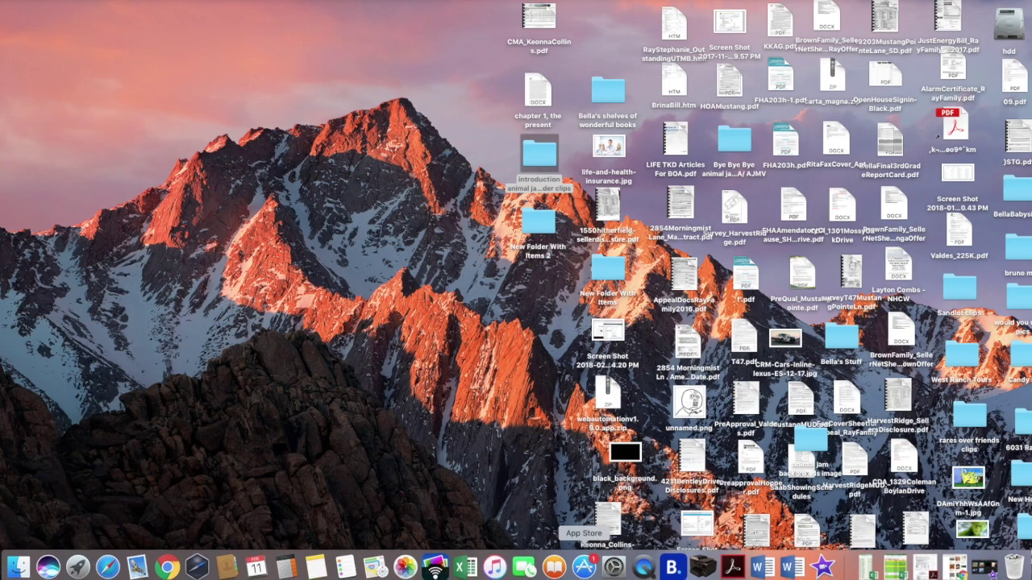
Switch to Google Chrome and search the web for videvo
{"action": "left_click", "coordinate": [167, 574]}
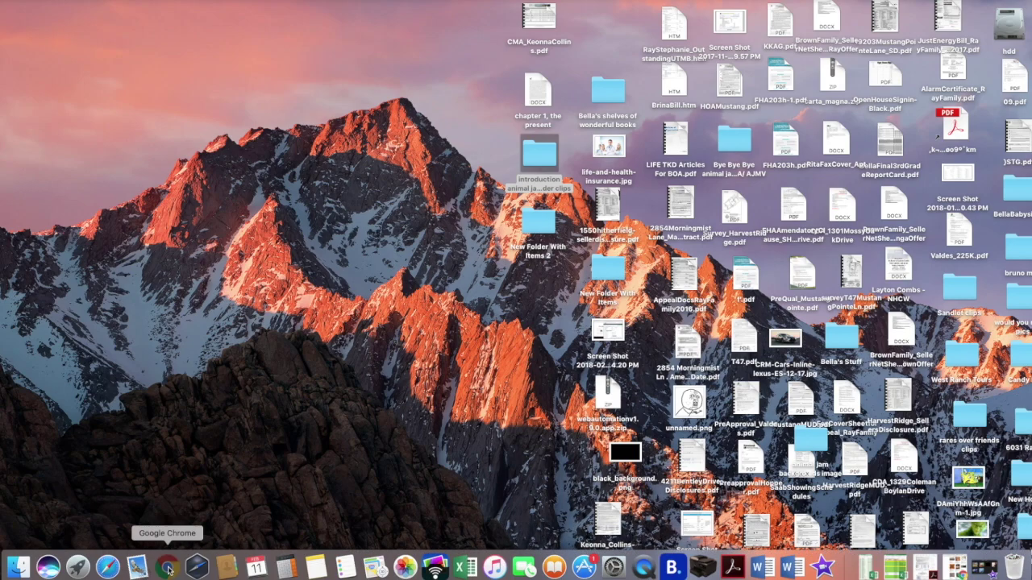
{"action": "left_click", "coordinate": [504, 6]}
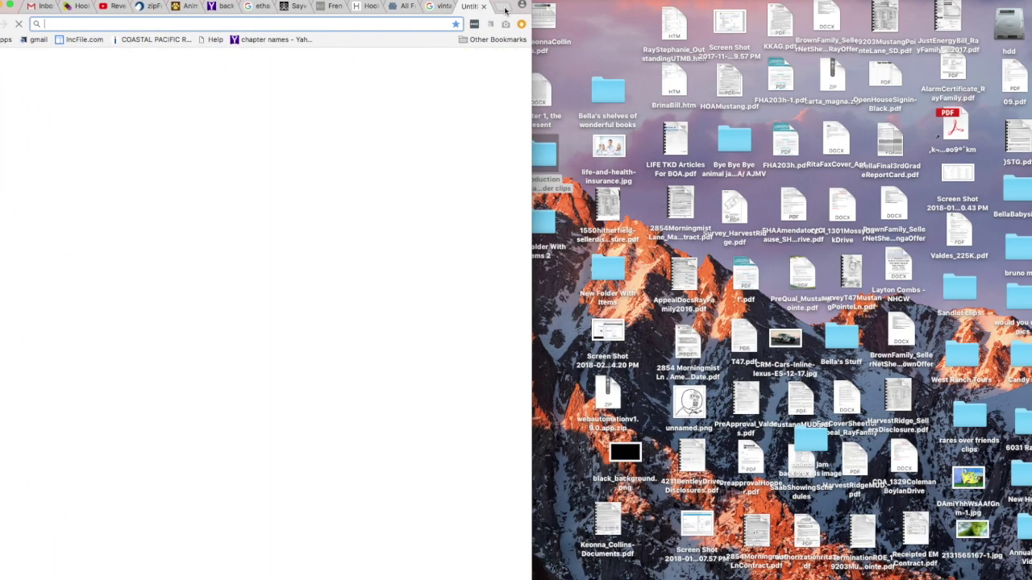
{"action": "type", "text": "videv"}
{"action": "key", "text": "Return"}
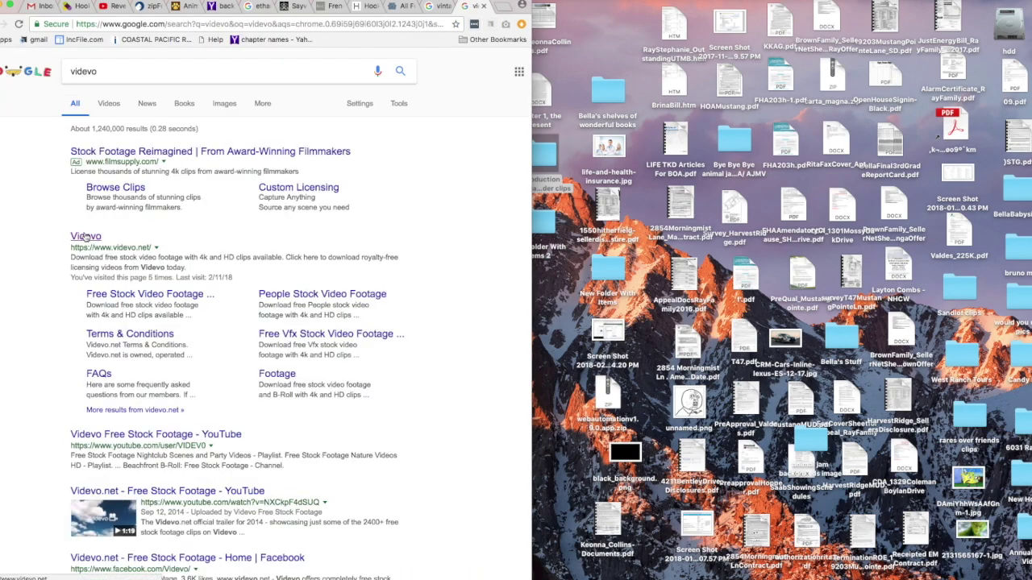
Open the Videvo website and look through its most popular free stock videos
{"action": "scroll", "coordinate": [315, 318], "scroll_direction": "down", "scroll_amount": 10}
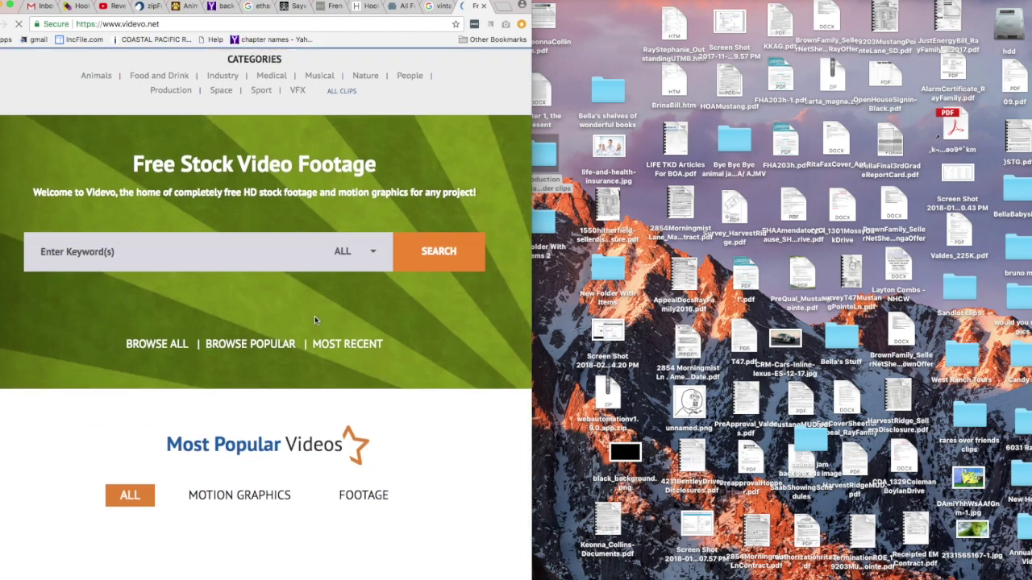
{"action": "scroll", "coordinate": [310, 324], "scroll_direction": "up", "scroll_amount": 4}
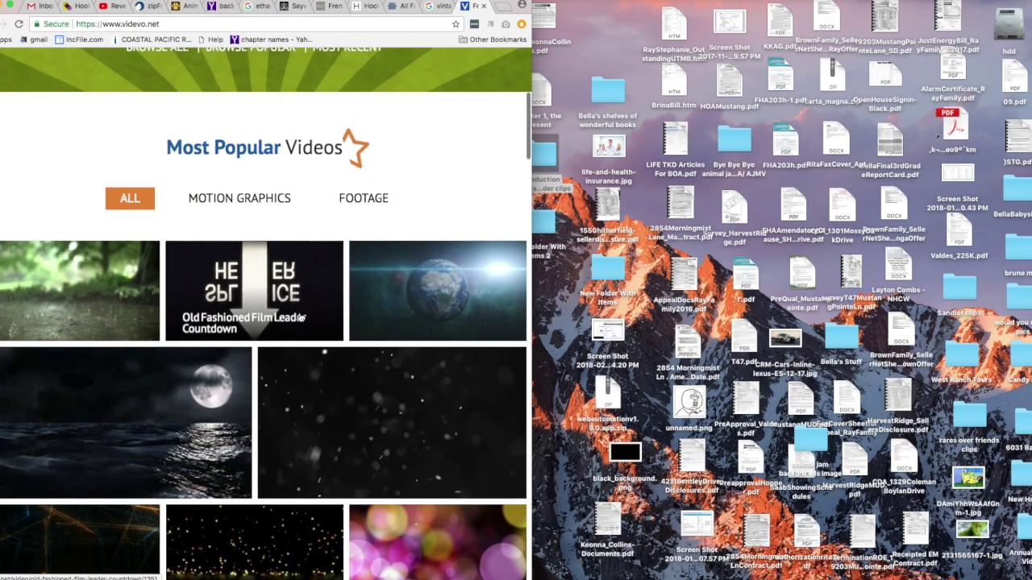
{"action": "scroll", "coordinate": [190, 312], "scroll_direction": "down", "scroll_amount": 3}
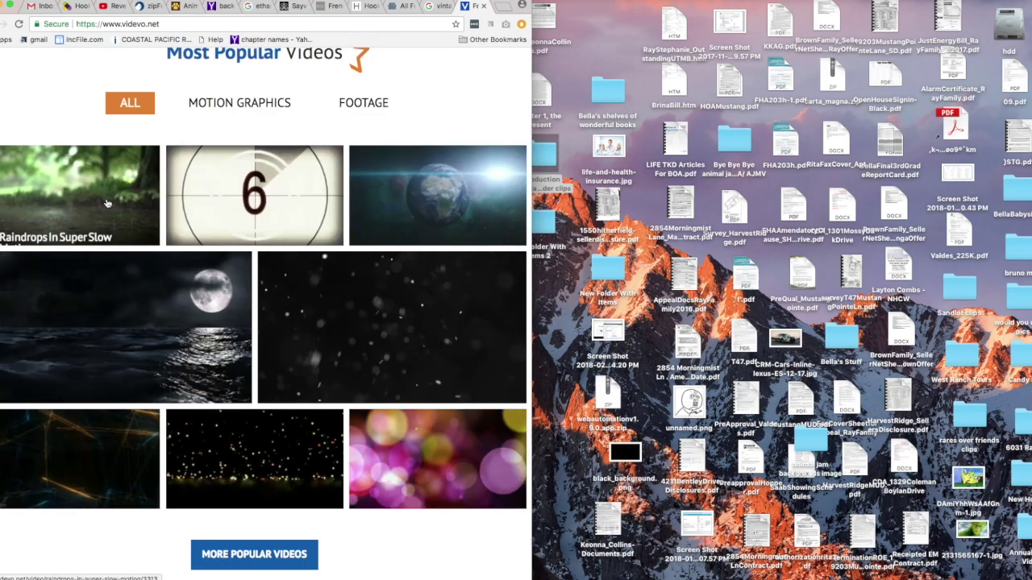
{"action": "scroll", "coordinate": [397, 397], "scroll_direction": "down", "scroll_amount": 3}
{"action": "scroll", "coordinate": [386, 397], "scroll_direction": "up", "scroll_amount": 8}
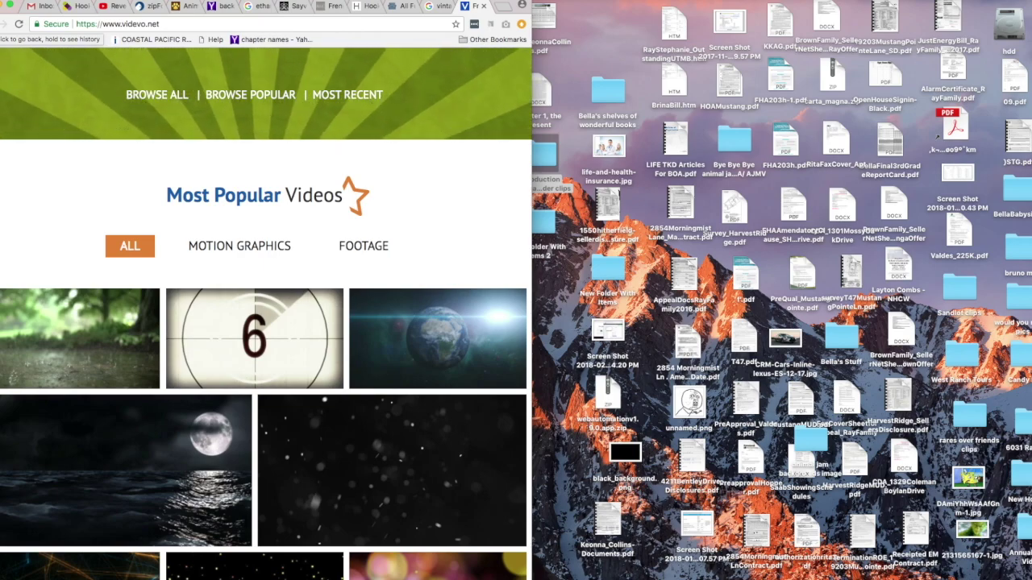
Close the Videvo page and switch back to the My Movie 9 project in iMovie
{"action": "left_click", "coordinate": [483, 6]}
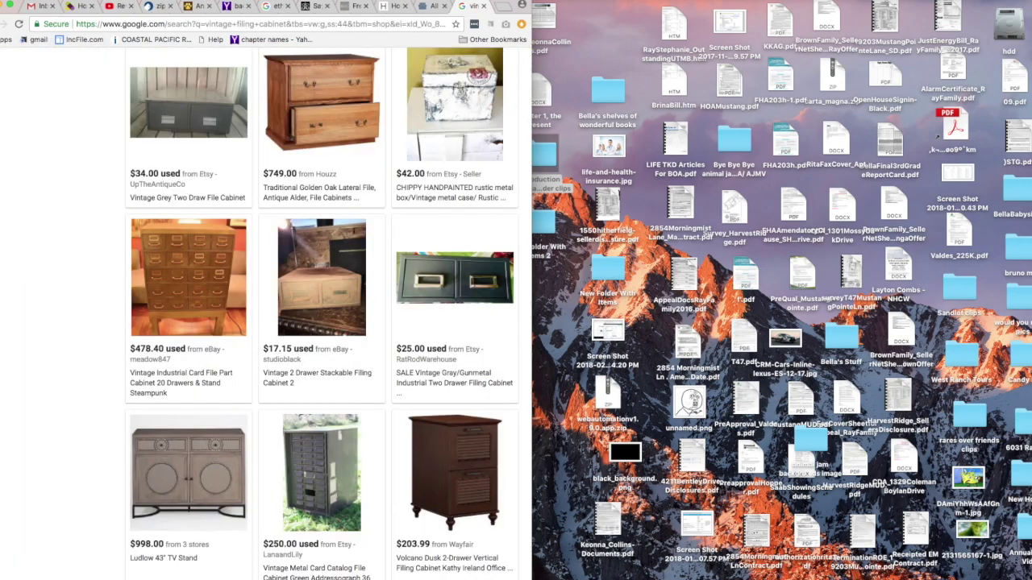
{"action": "key", "text": "super+m"}
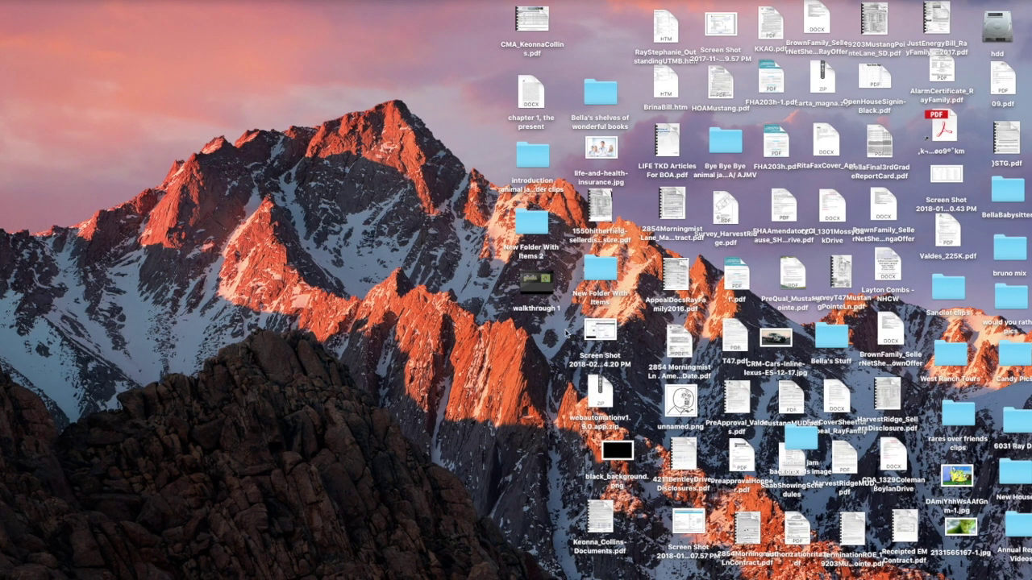
{"action": "mouse_move", "coordinate": [845, 574]}
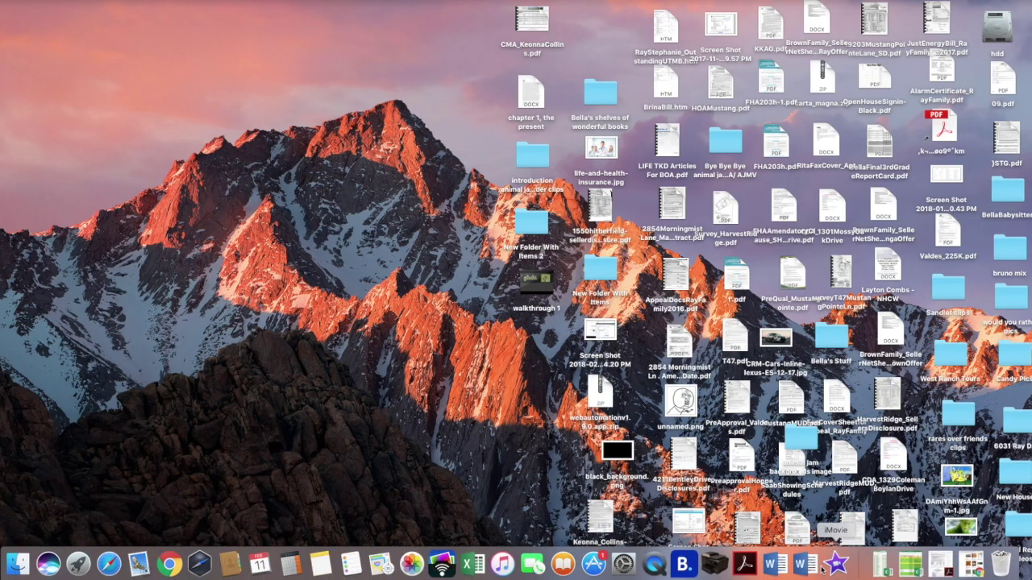
{"action": "left_click", "coordinate": [836, 564]}
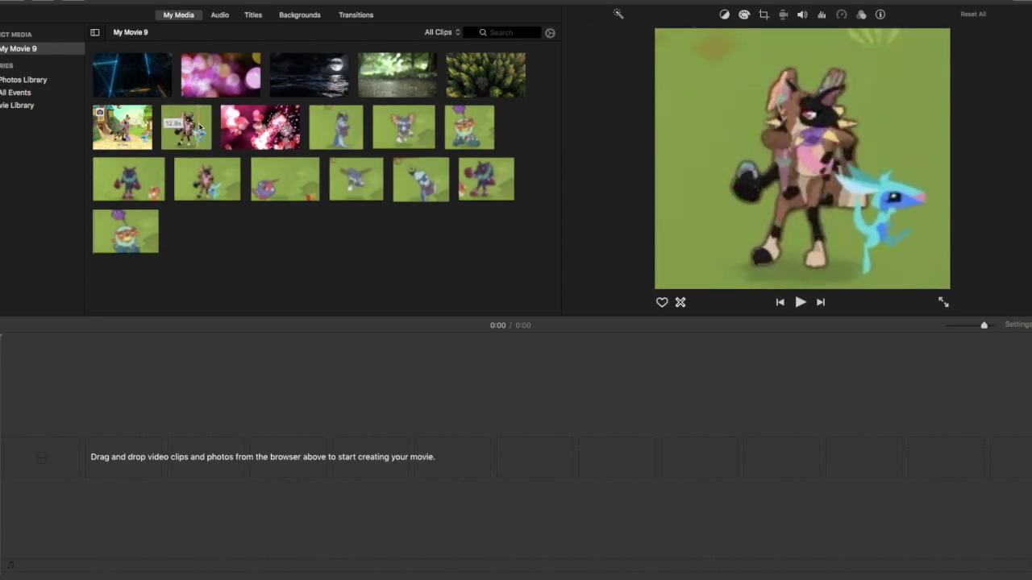
Try the 12.8 s brown character clip as the main timeline clip, trimming it to about 2 seconds and extending it to full length again
{"action": "left_click_drag", "start_coordinate": [200, 123], "coordinate": [8, 489]}
{"action": "left_click_drag", "start_coordinate": [606, 461], "coordinate": [121, 460]}
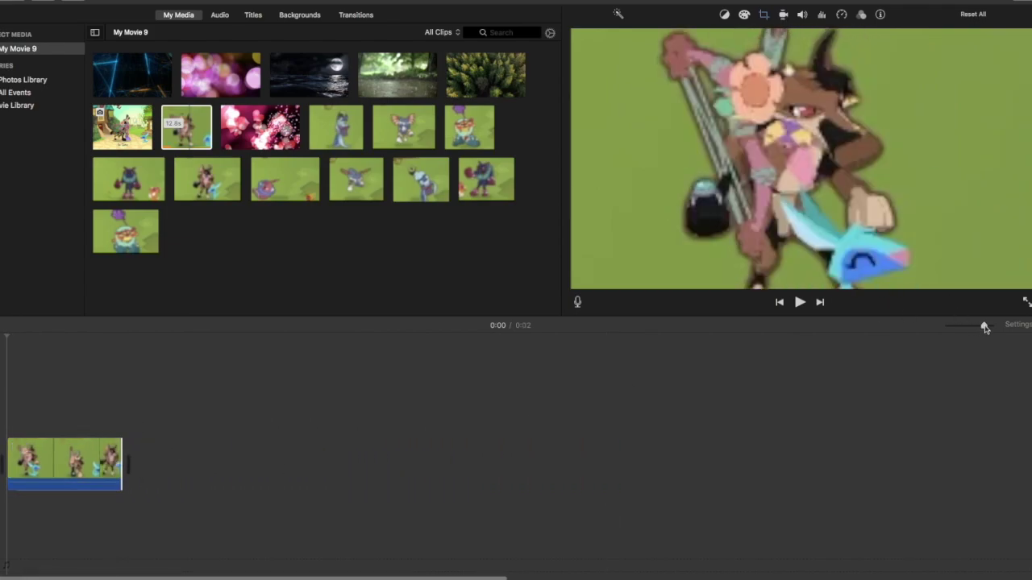
{"action": "left_click_drag", "start_coordinate": [984, 327], "coordinate": [947, 326]}
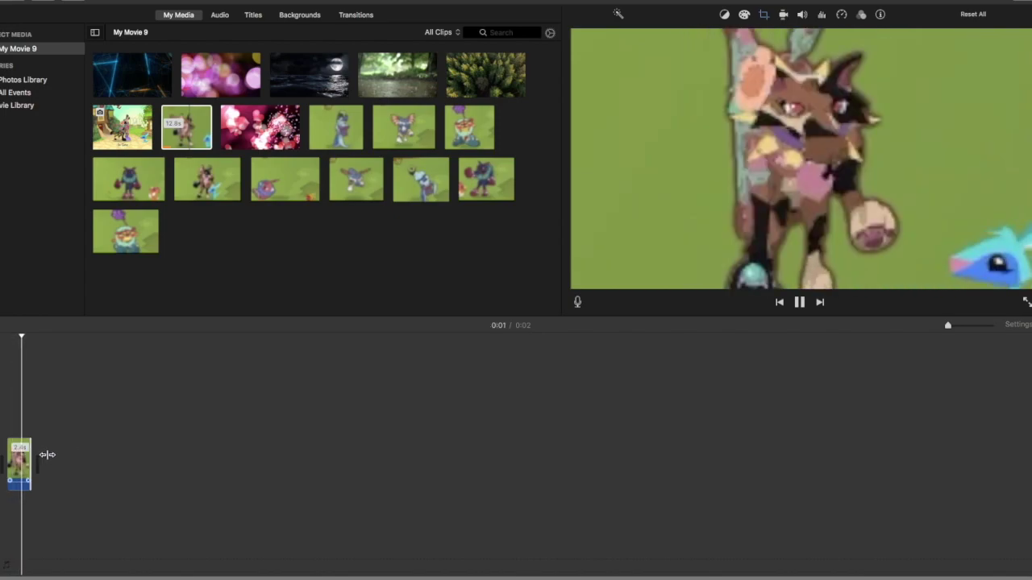
{"action": "left_click_drag", "start_coordinate": [48, 455], "coordinate": [110, 459]}
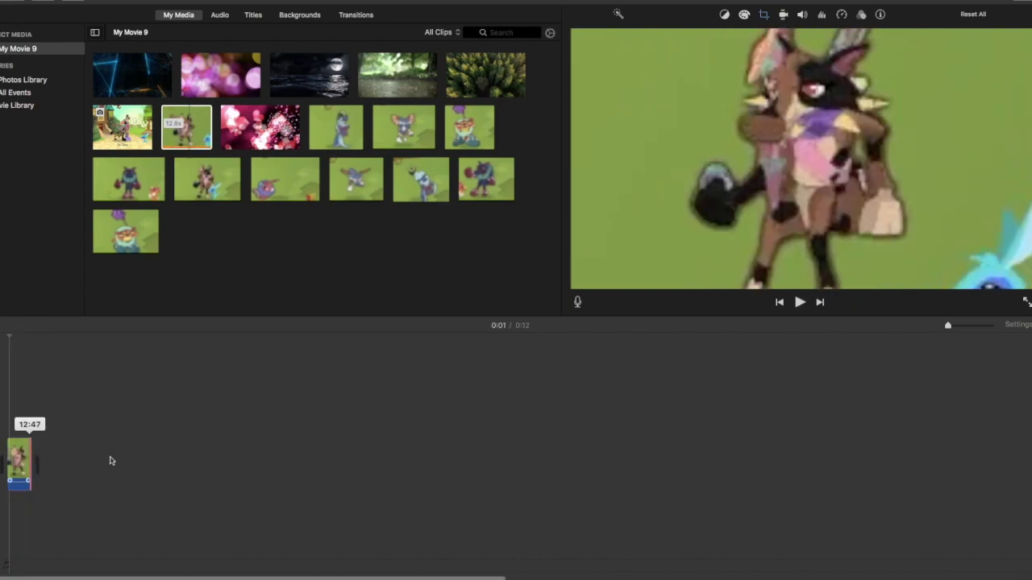
{"action": "key", "text": "space"}
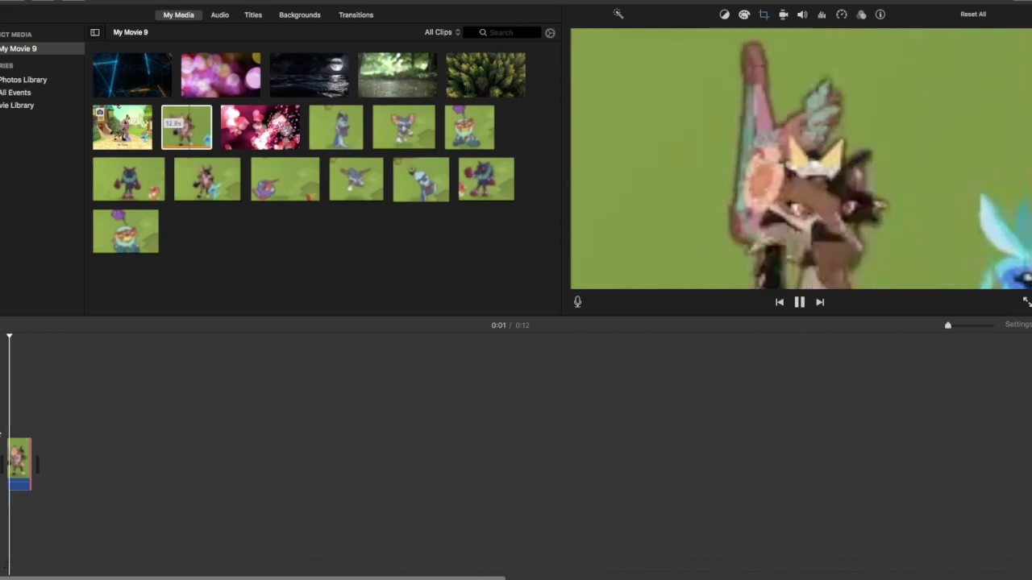
Try the pink hearts clip above the brown character clip, and delete the character clip from the timeline
{"action": "left_click_drag", "start_coordinate": [260, 127], "coordinate": [23, 413]}
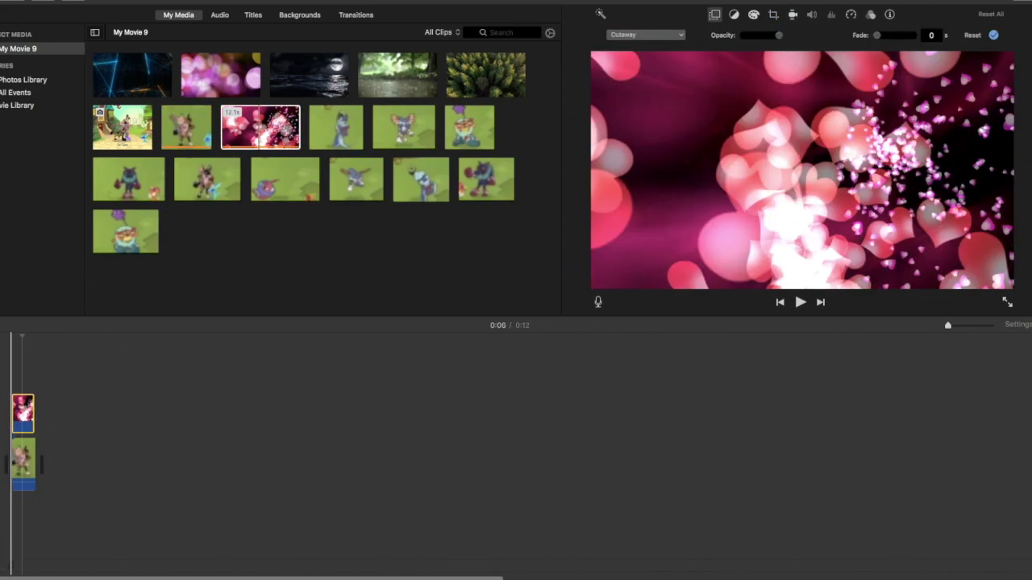
{"action": "right_click", "coordinate": [32, 458]}
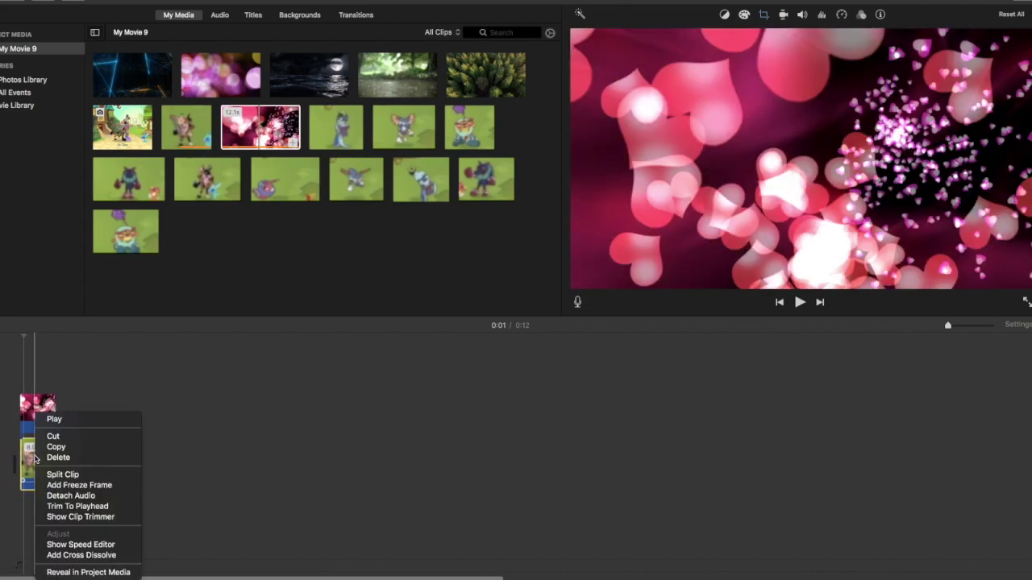
{"action": "left_click", "coordinate": [57, 457]}
Add the pink hearts clip as the main timeline clip and trim it to about 1 second
{"action": "left_click_drag", "start_coordinate": [260, 127], "coordinate": [23, 479]}
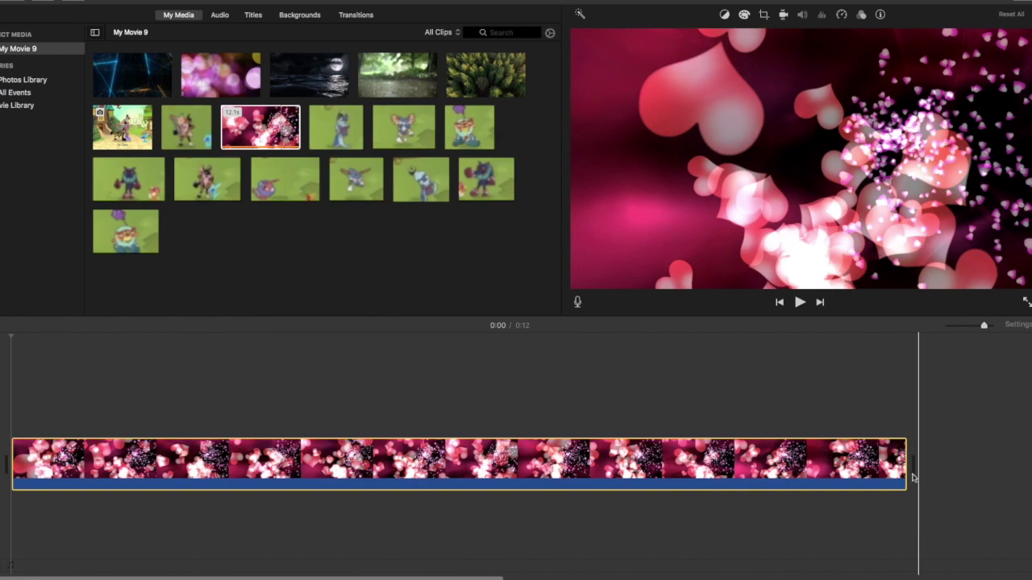
{"action": "left_click_drag", "start_coordinate": [908, 477], "coordinate": [44, 459]}
{"action": "key", "text": "space"}
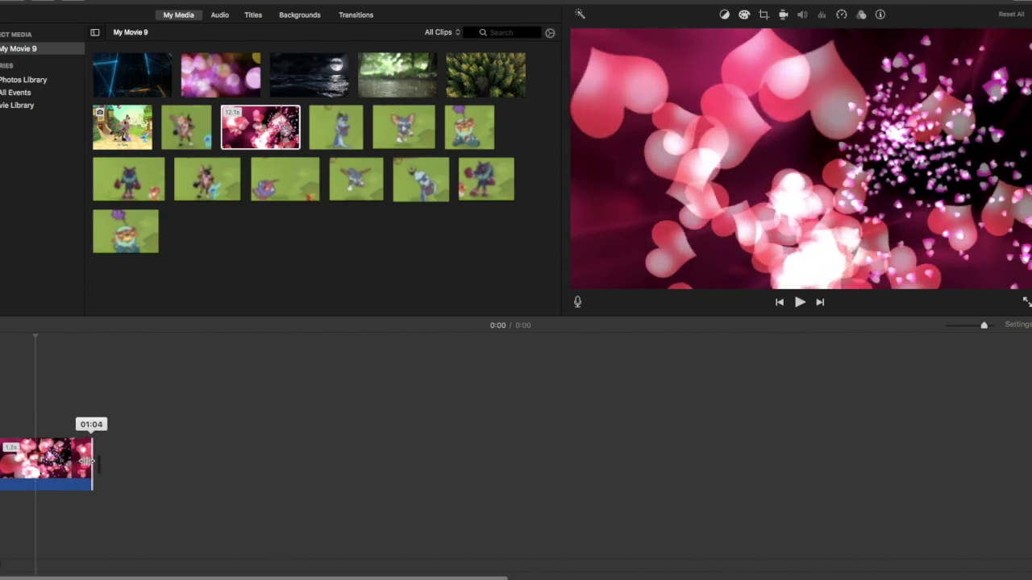
{"action": "left_click_drag", "start_coordinate": [91, 461], "coordinate": [93, 461]}
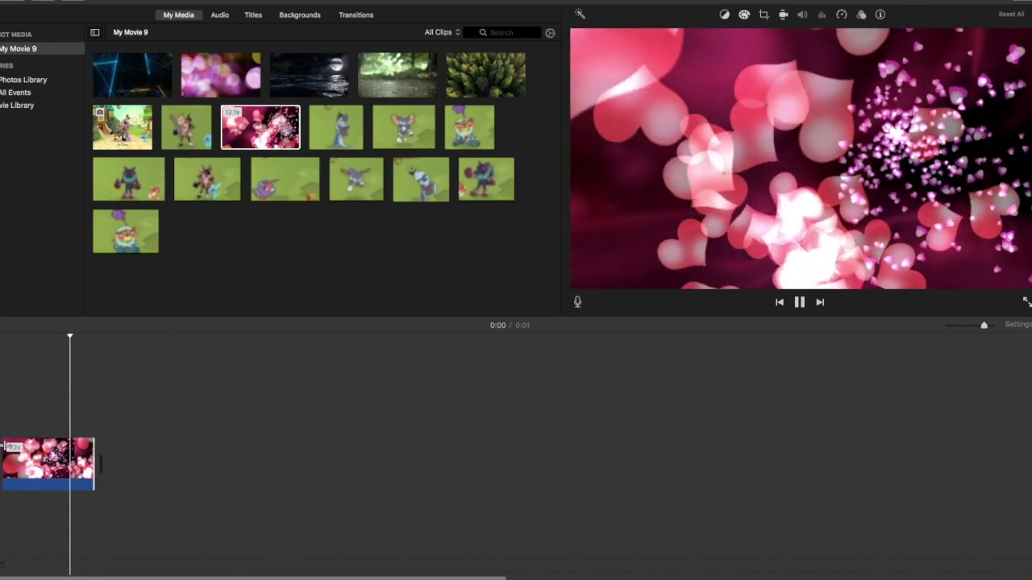
Shorten the hearts clip on the timeline further and delete it
{"action": "left_click_drag", "start_coordinate": [93, 456], "coordinate": [35, 456]}
{"action": "right_click", "coordinate": [30, 456]}
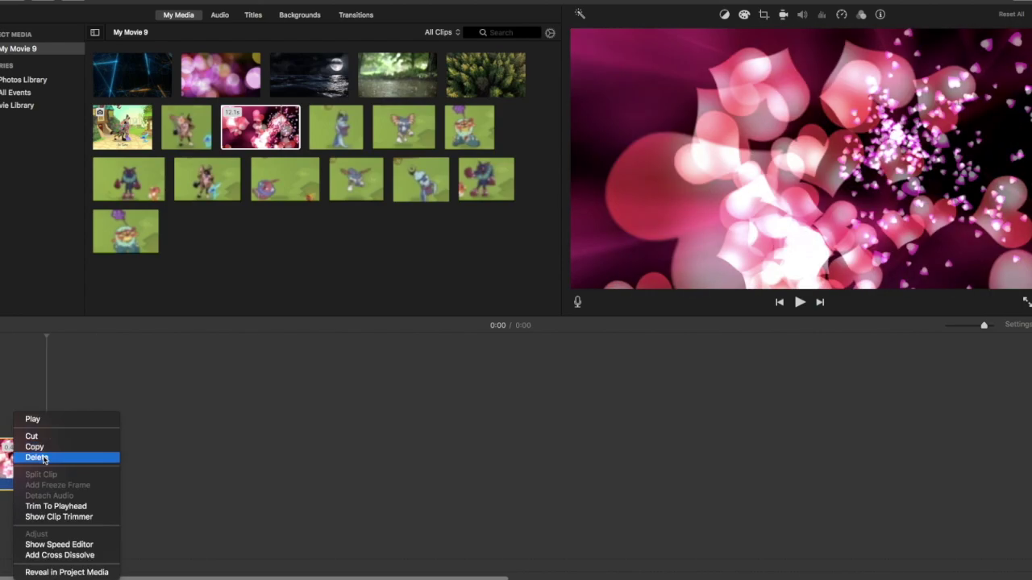
{"action": "left_click", "coordinate": [36, 457]}
Add the aerial forest clip as the main timeline clip and trim it to about 2 seconds
{"action": "left_click_drag", "start_coordinate": [82, 316], "coordinate": [333, 434]}
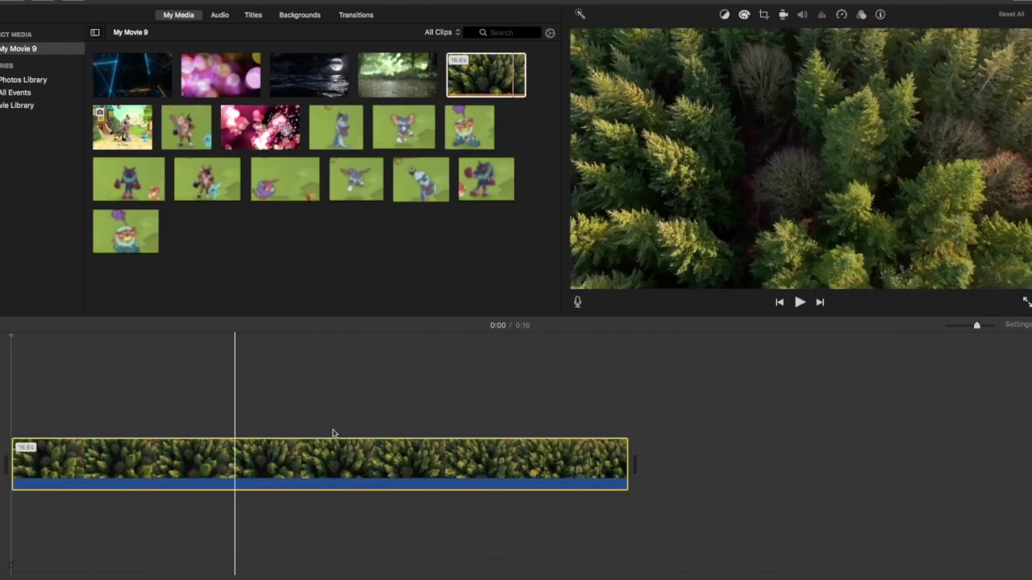
{"action": "left_click_drag", "start_coordinate": [622, 456], "coordinate": [78, 456]}
{"action": "key", "text": "space"}
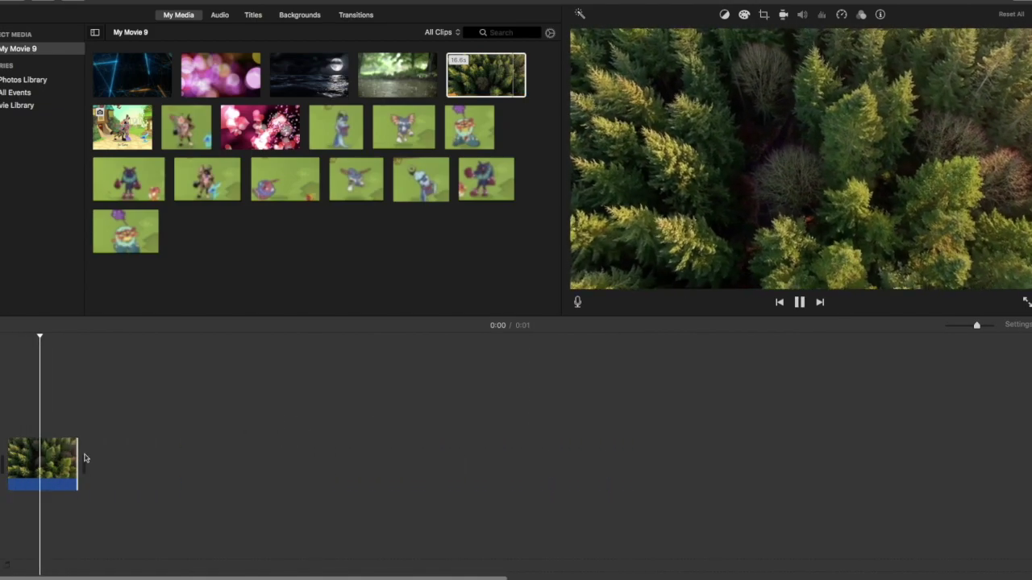
{"action": "left_click_drag", "start_coordinate": [78, 457], "coordinate": [104, 456]}
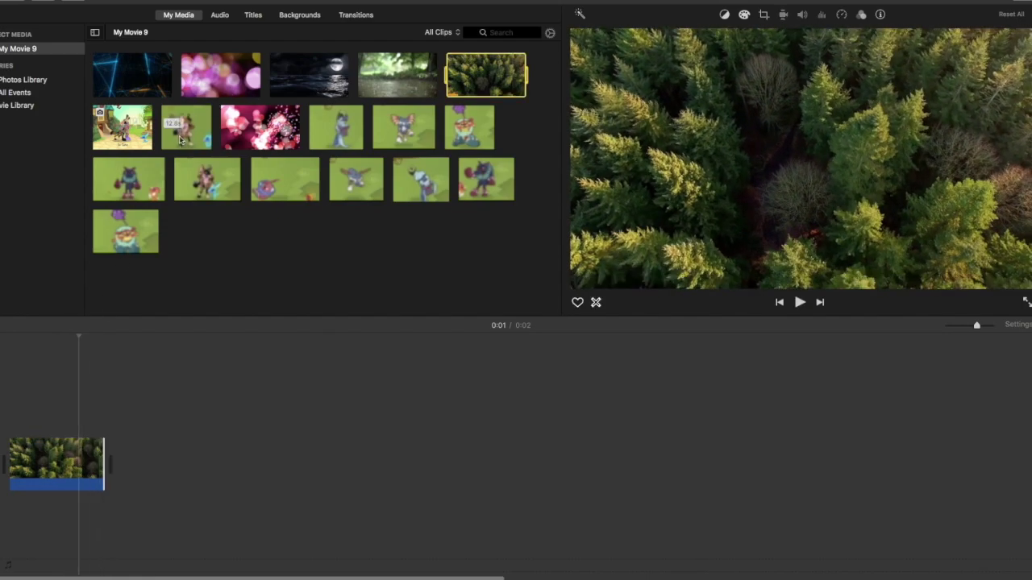
Place the brown character clip above the forest clip and trim its end to match the end of the forest clip
{"action": "left_click_drag", "start_coordinate": [182, 140], "coordinate": [33, 413]}
{"action": "left_click", "coordinate": [507, 415]}
{"action": "left_click", "coordinate": [476, 413]}
{"action": "left_click_drag", "start_coordinate": [500, 408], "coordinate": [111, 420]}
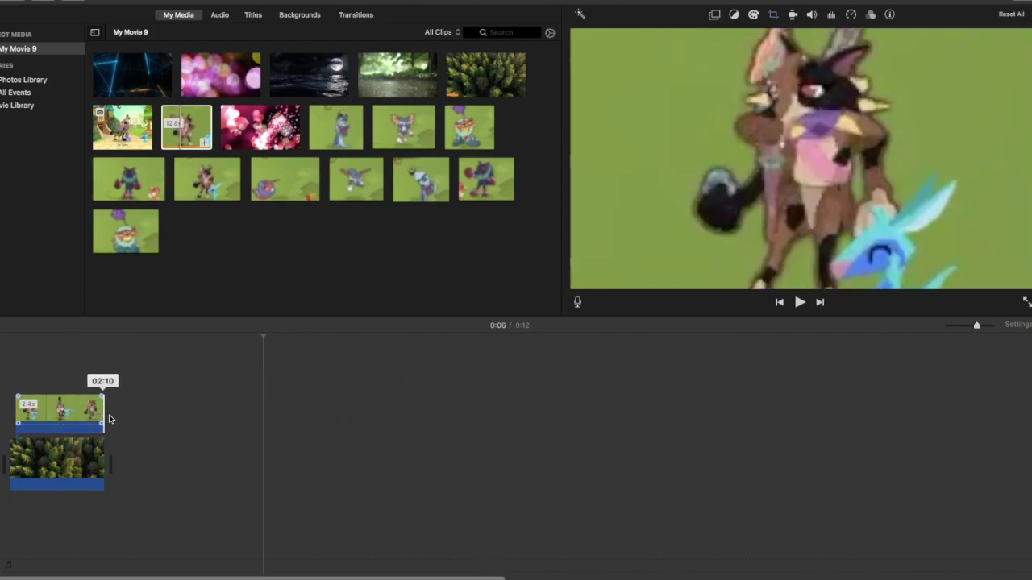
Play back the forest clip with the brown character clip layered above it
{"action": "key", "text": "space"}
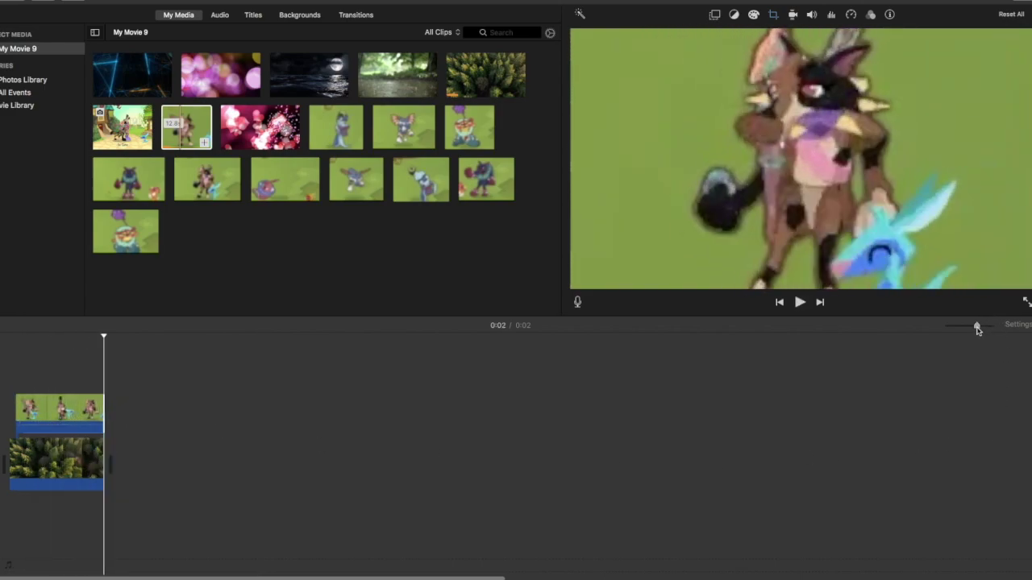
{"action": "left_click_drag", "start_coordinate": [976, 325], "coordinate": [947, 325]}
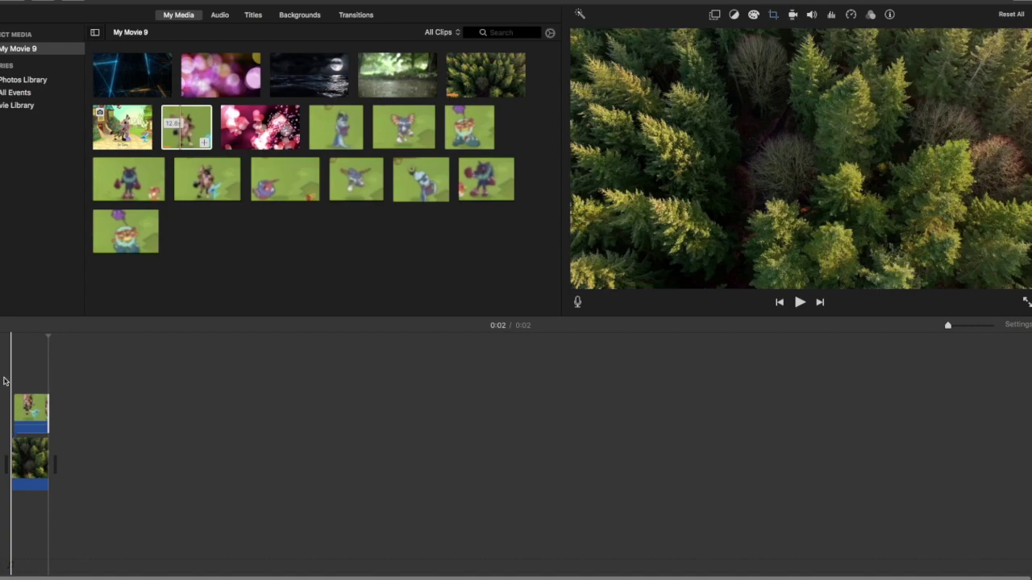
{"action": "key", "text": "space"}
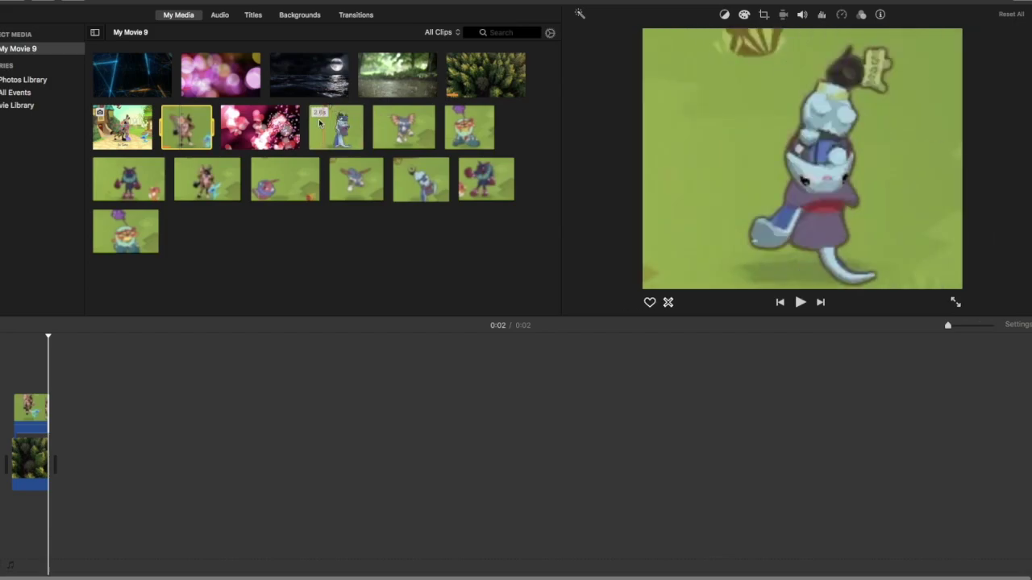
Add the pink bokeh clip after the forest clip and place four copies of the 2.6 s blue-and-white character clip above it
{"action": "left_click_drag", "start_coordinate": [221, 75], "coordinate": [79, 463]}
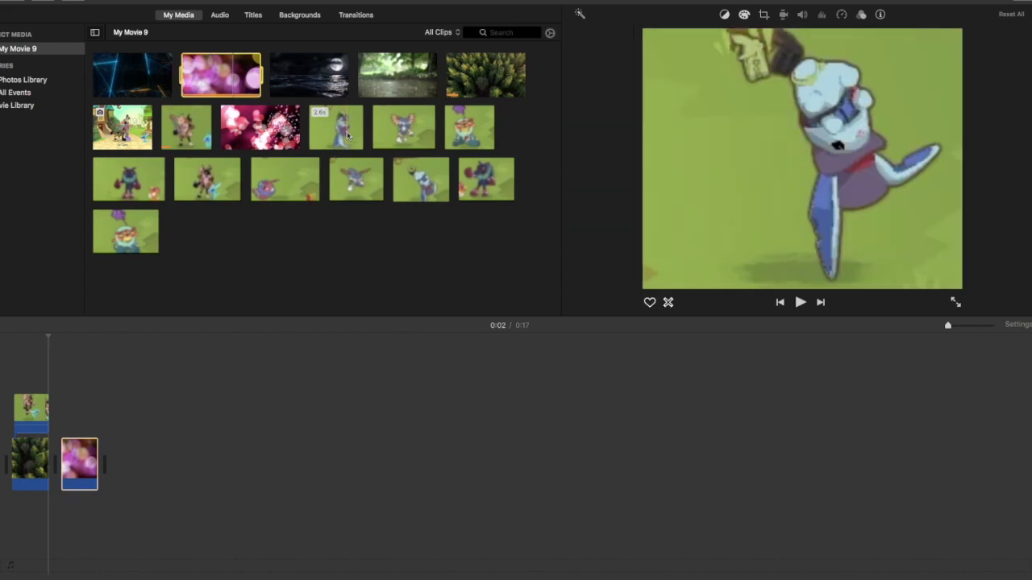
{"action": "left_click_drag", "start_coordinate": [111, 328], "coordinate": [65, 410]}
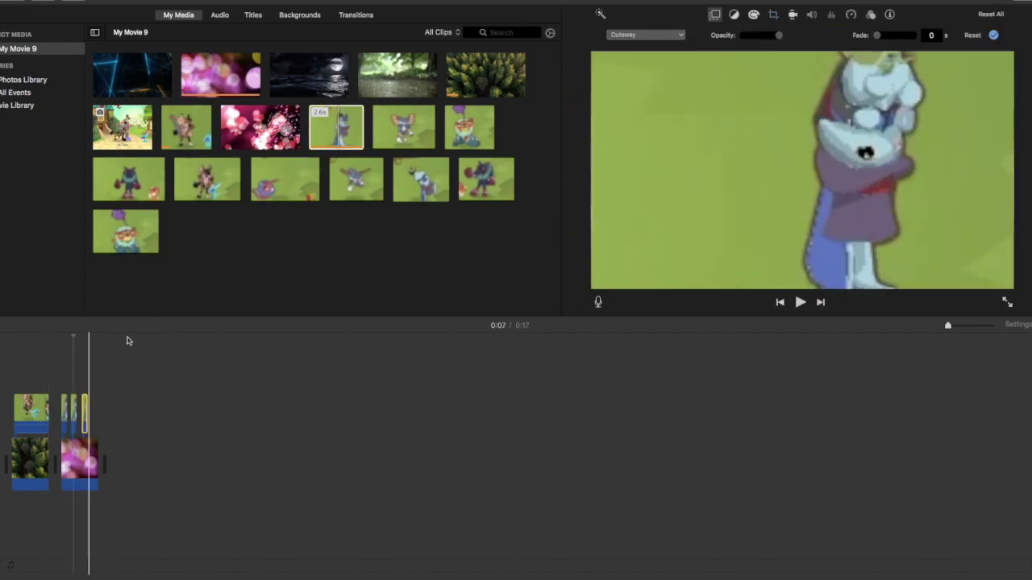
{"action": "left_click_drag", "start_coordinate": [326, 133], "coordinate": [93, 417]}
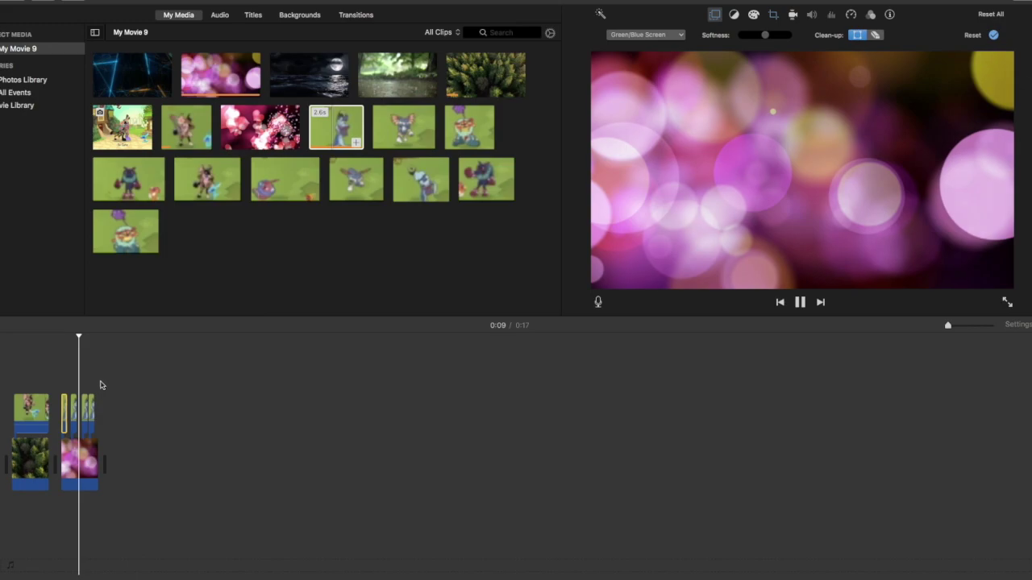
Delete the last two blue-and-white character clips and trim the end of the pink bokeh clip to match the remaining copies
{"action": "right_click", "coordinate": [89, 420]}
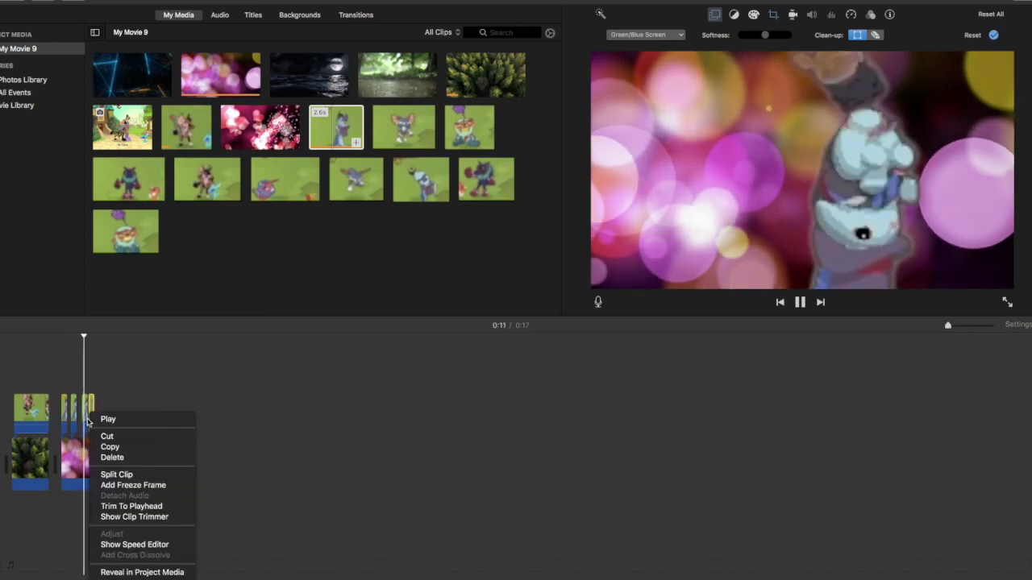
{"action": "left_click", "coordinate": [113, 456]}
{"action": "right_click", "coordinate": [90, 419]}
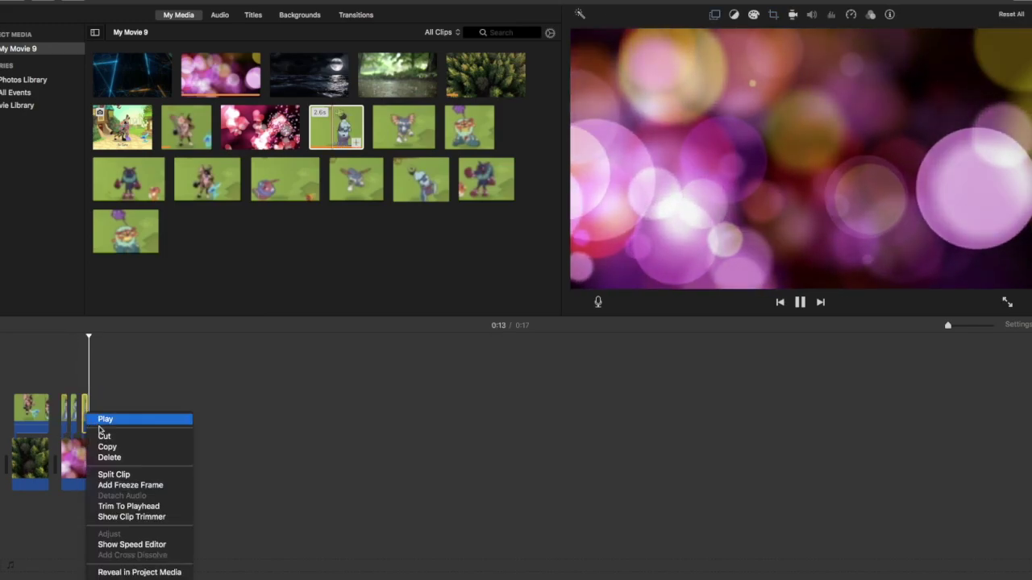
{"action": "left_click", "coordinate": [93, 458]}
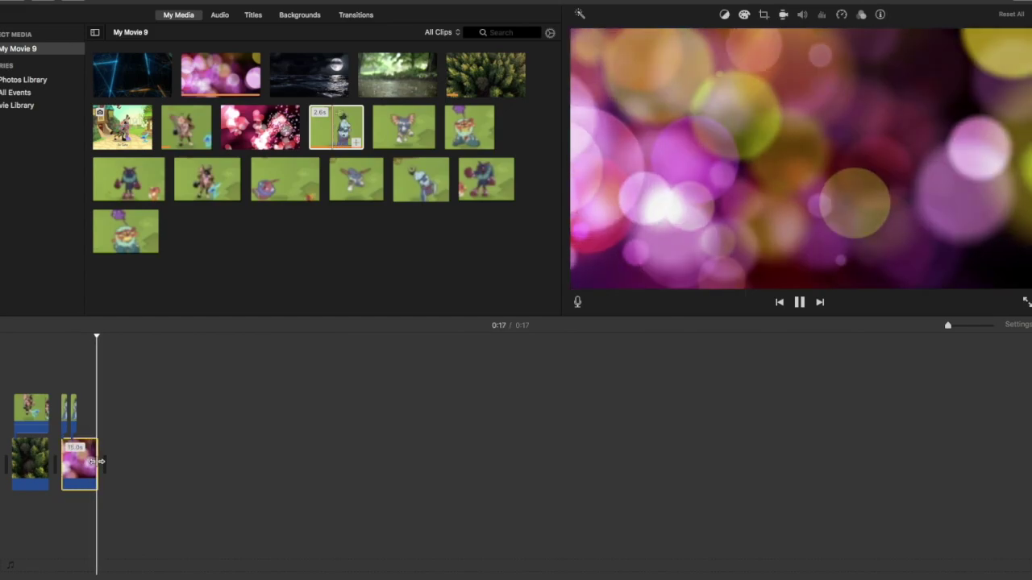
{"action": "left_click_drag", "start_coordinate": [100, 461], "coordinate": [93, 461]}
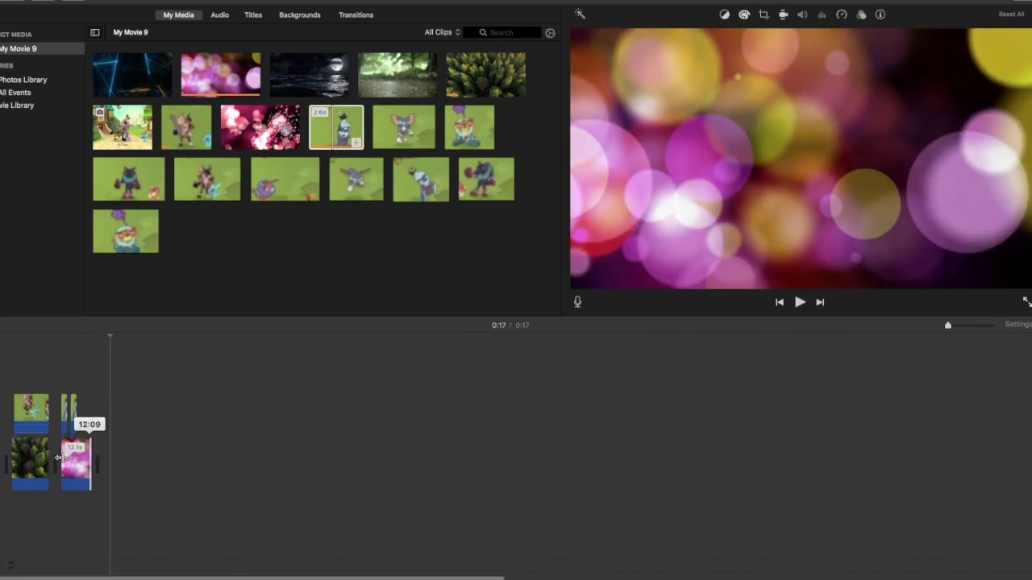
{"action": "left_click_drag", "start_coordinate": [28, 452], "coordinate": [26, 452]}
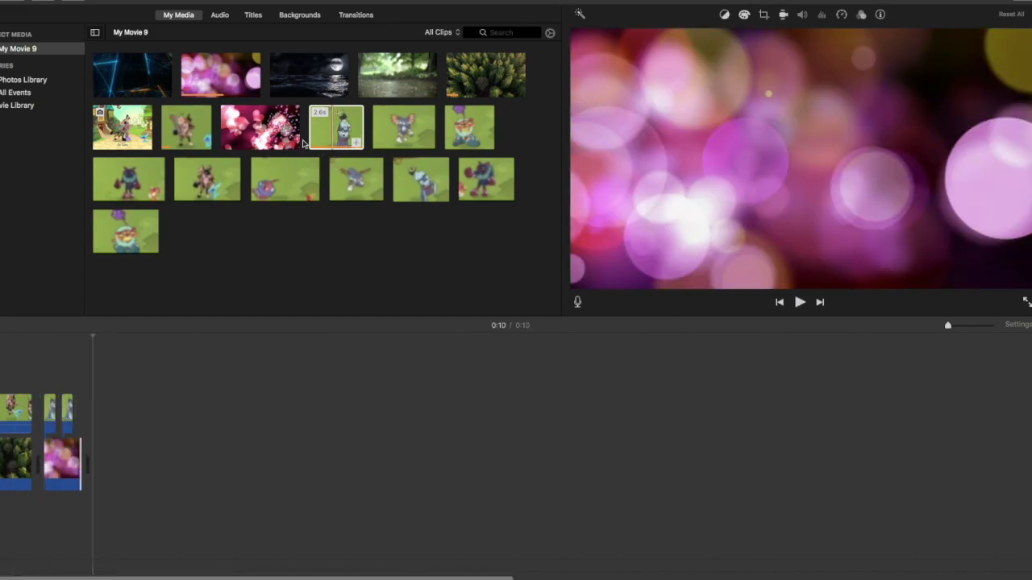
Add the pink hearts clip after the bokeh clip, place the winged wolf clip above it, and trim the hearts clip to match
{"action": "left_click", "coordinate": [336, 129]}
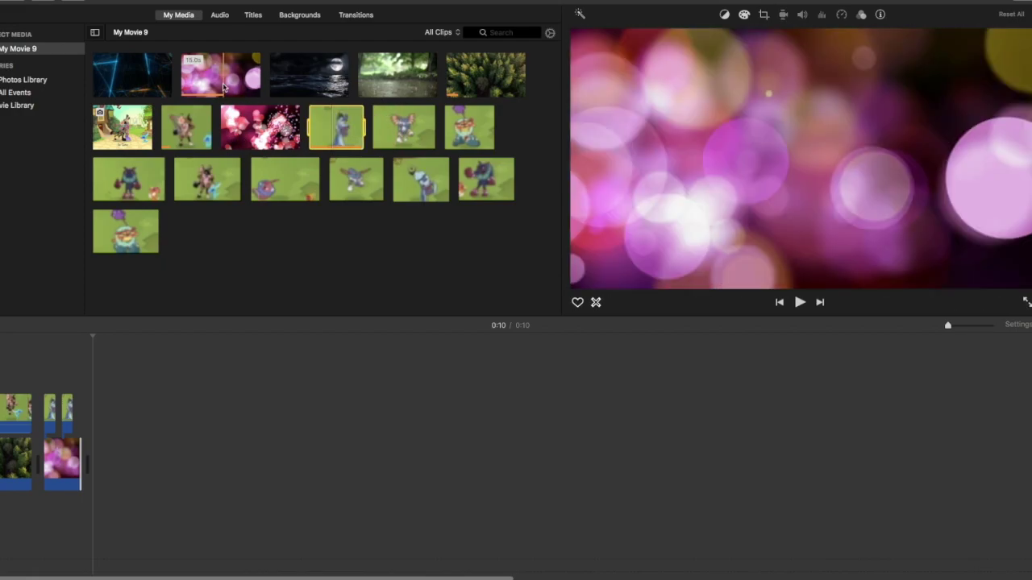
{"action": "left_click_drag", "start_coordinate": [241, 153], "coordinate": [98, 466]}
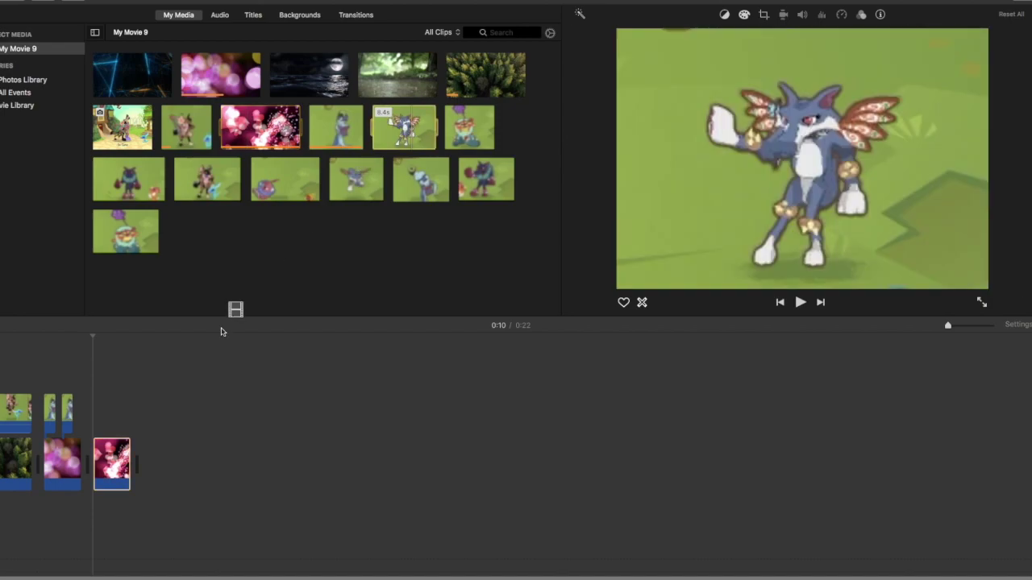
{"action": "left_click_drag", "start_coordinate": [260, 278], "coordinate": [105, 413]}
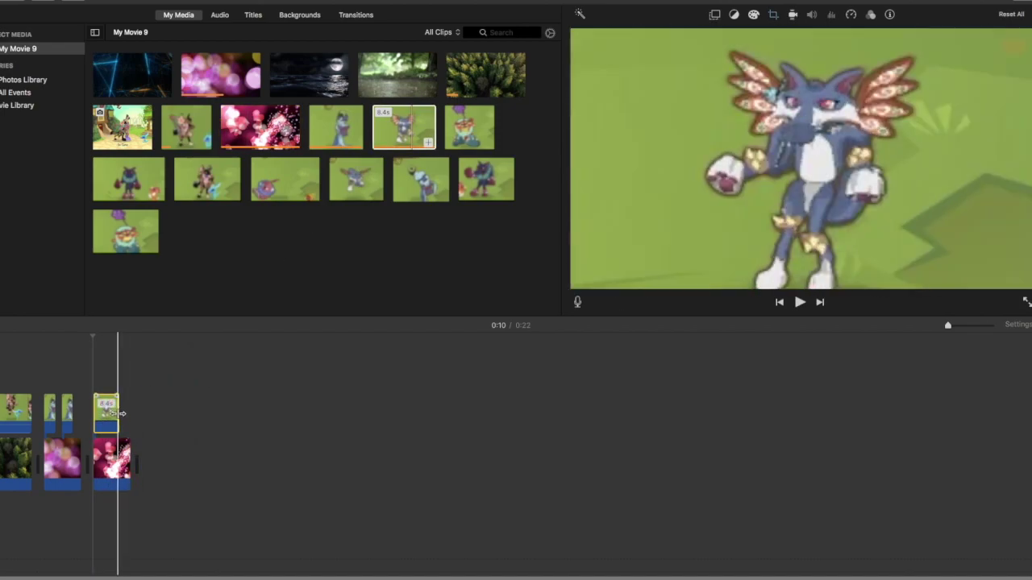
{"action": "left_click_drag", "start_coordinate": [129, 455], "coordinate": [88, 451]}
{"action": "key", "text": "space"}
Apply the Green/Blue Screen overlay to the winged wolf clip above the hearts clip
{"action": "left_click", "coordinate": [101, 407]}
{"action": "left_click", "coordinate": [716, 13]}
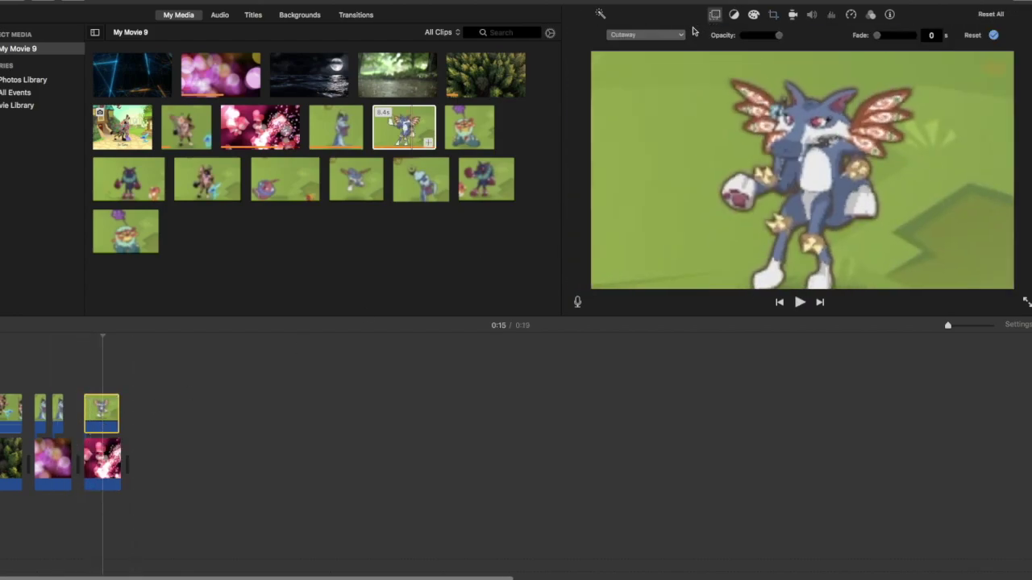
{"action": "left_click", "coordinate": [679, 34]}
{"action": "left_click", "coordinate": [656, 57]}
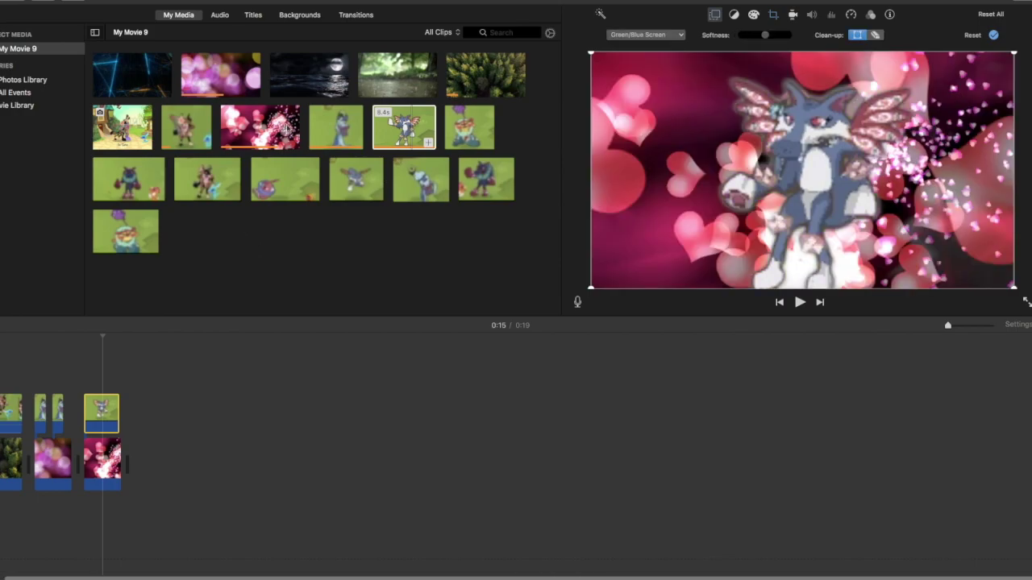
{"action": "left_click", "coordinate": [398, 138]}
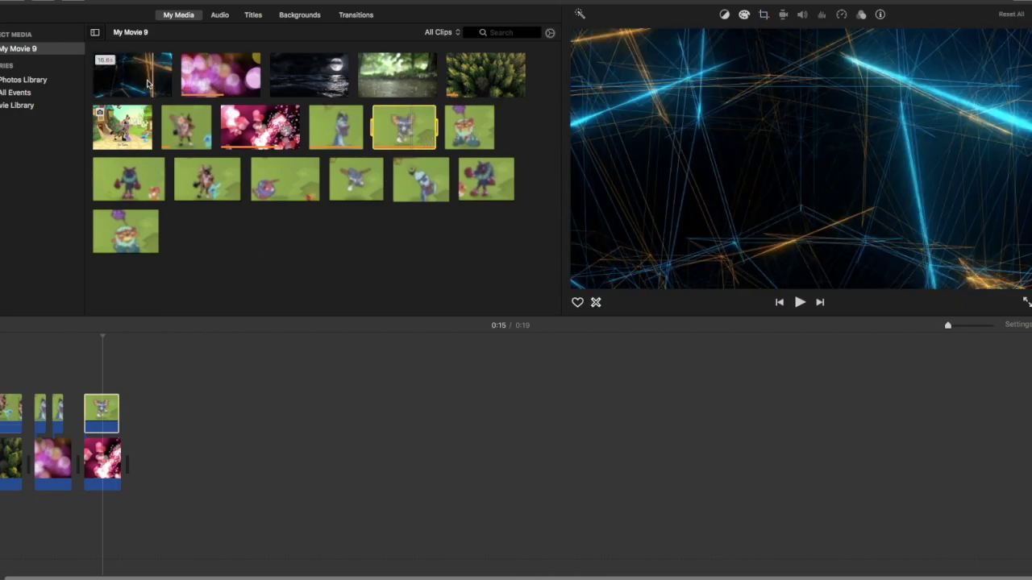
{"action": "left_click_drag", "start_coordinate": [469, 127], "coordinate": [149, 456]}
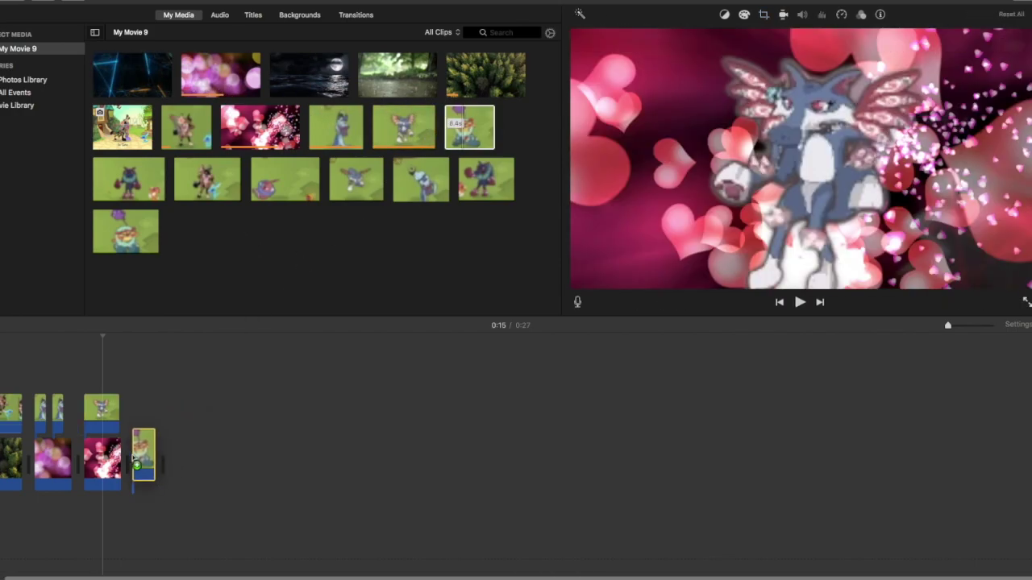
{"action": "left_click", "coordinate": [456, 117]}
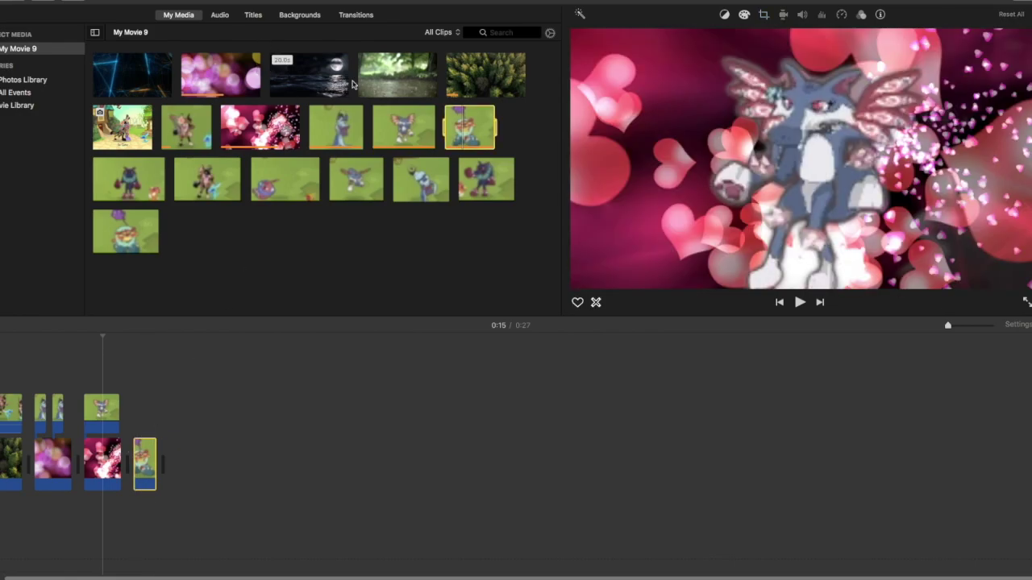
{"action": "left_click_drag", "start_coordinate": [483, 74], "coordinate": [153, 427]}
{"action": "right_click", "coordinate": [153, 427]}
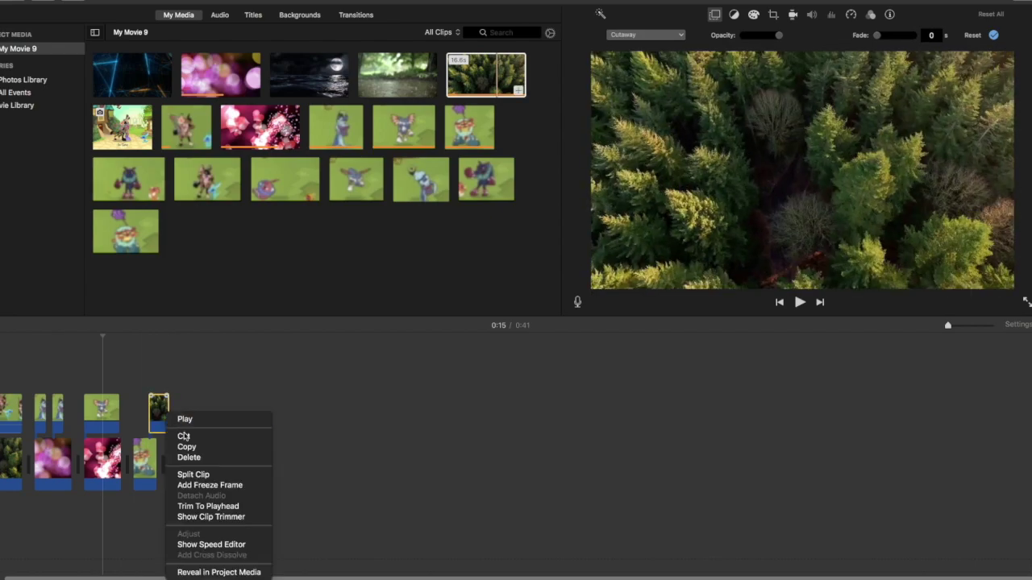
{"action": "left_click", "coordinate": [181, 459]}
{"action": "right_click", "coordinate": [145, 456]}
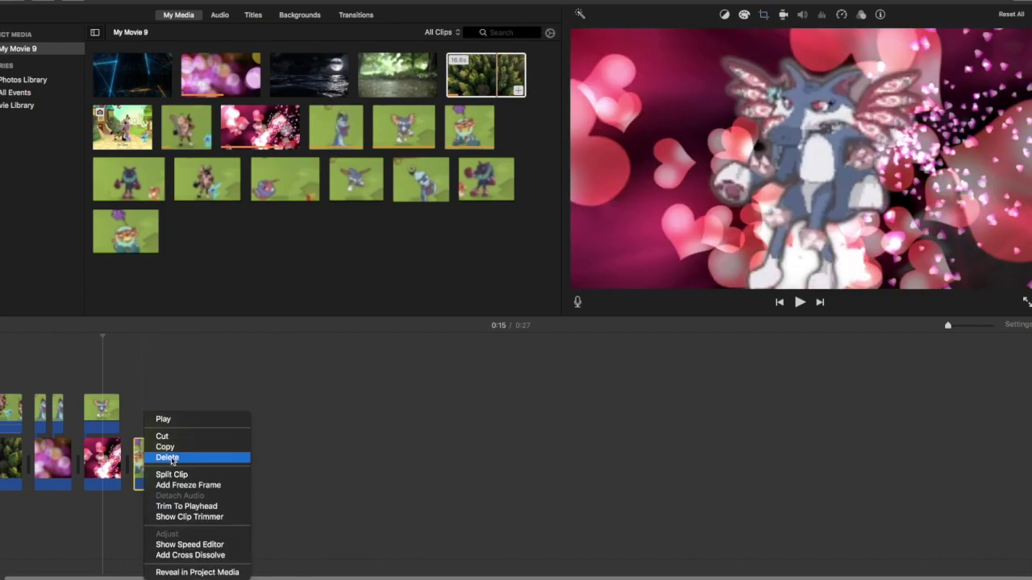
{"action": "left_click", "coordinate": [158, 457]}
Add the aerial forest clip after the hearts clip, place the red-and-yellow character clip above it, and trim the forest clip around it
{"action": "left_click_drag", "start_coordinate": [484, 74], "coordinate": [129, 455]}
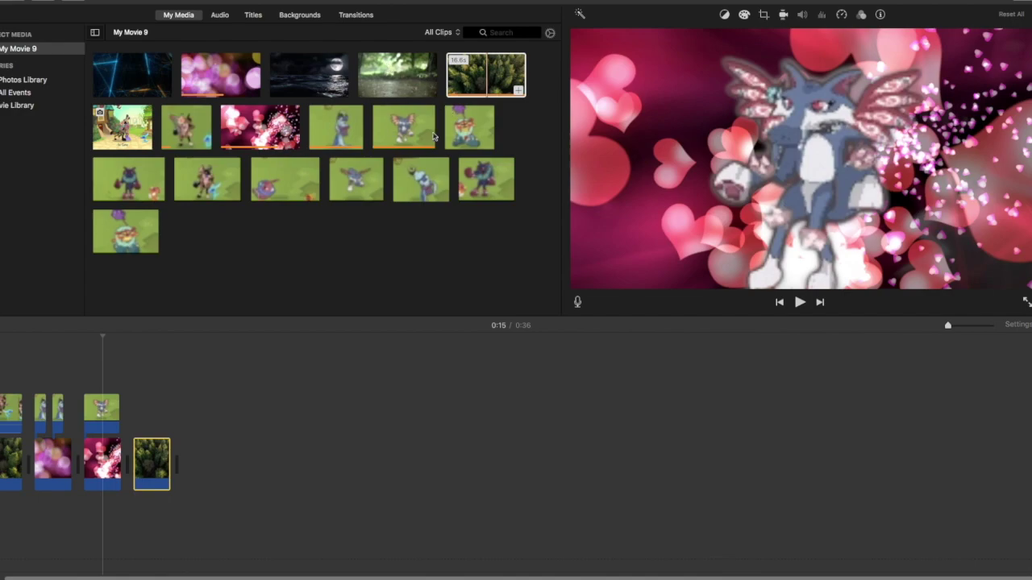
{"action": "left_click_drag", "start_coordinate": [468, 132], "coordinate": [142, 400]}
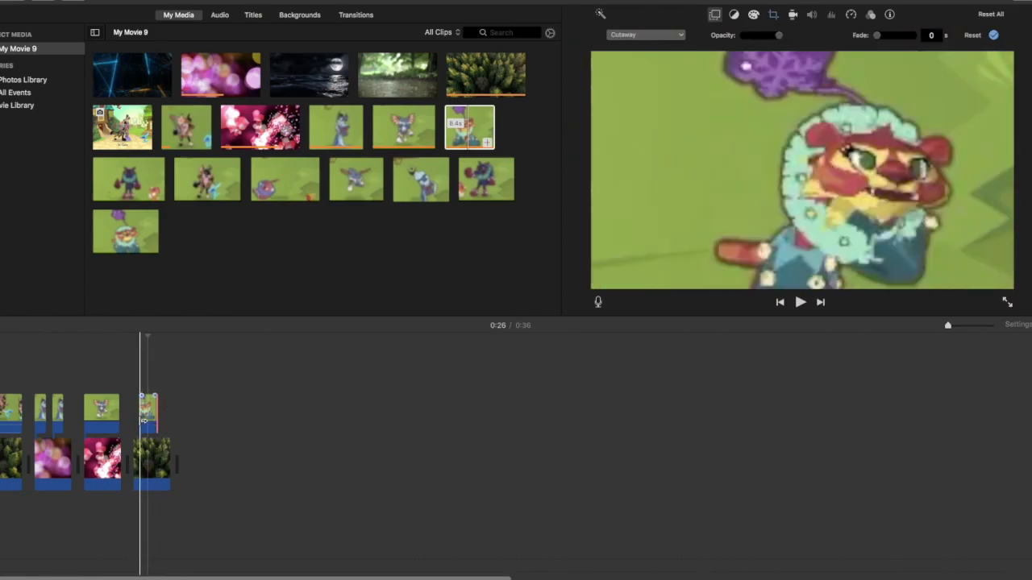
{"action": "left_click_drag", "start_coordinate": [171, 450], "coordinate": [123, 453]}
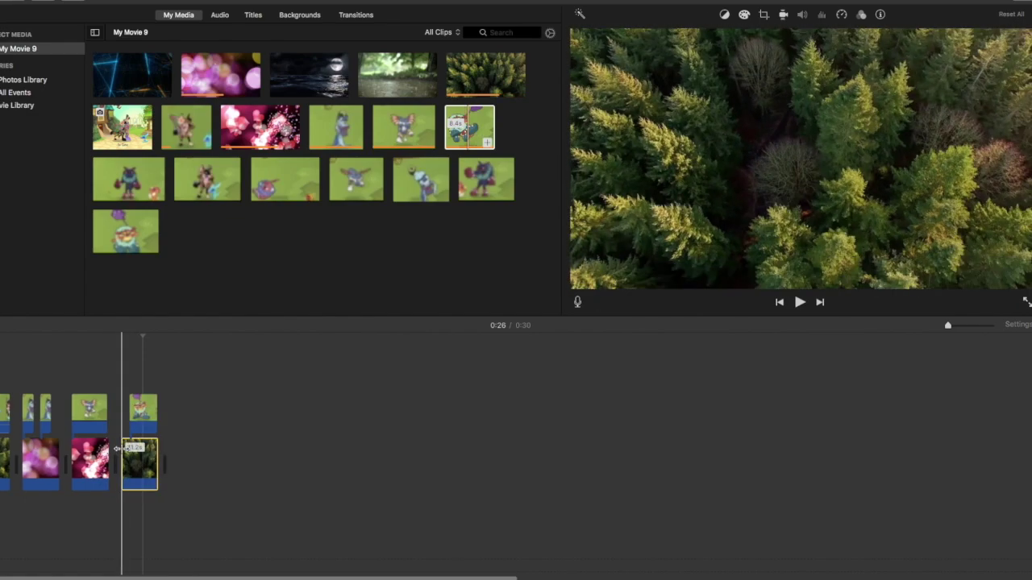
{"action": "left_click_drag", "start_coordinate": [119, 448], "coordinate": [126, 448]}
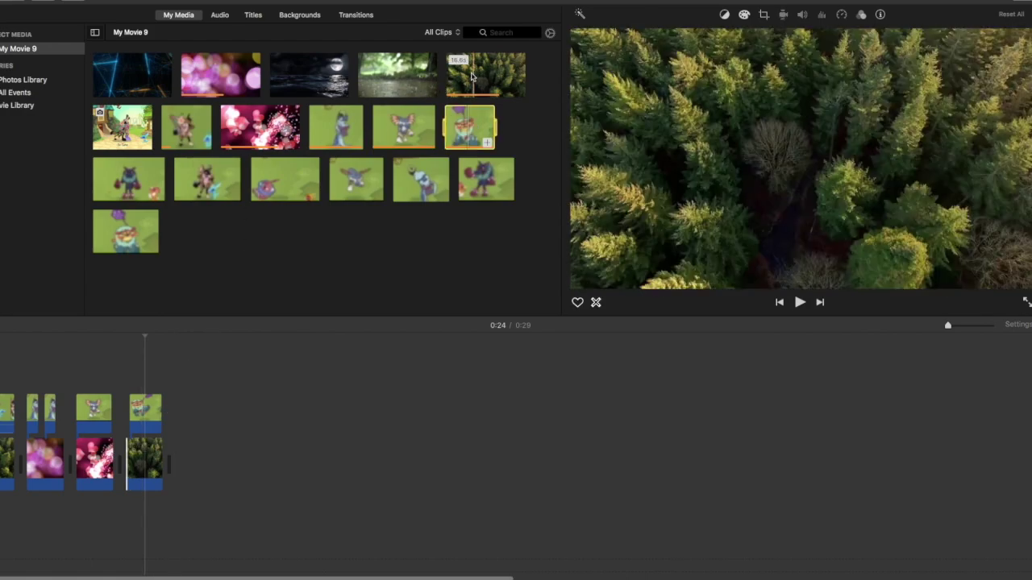
Add the blue-and-orange light lines clip after the forest, placing the blue-and-white and winged wolf clips above it and shortening the wolf clip
{"action": "left_click_drag", "start_coordinate": [133, 74], "coordinate": [193, 456]}
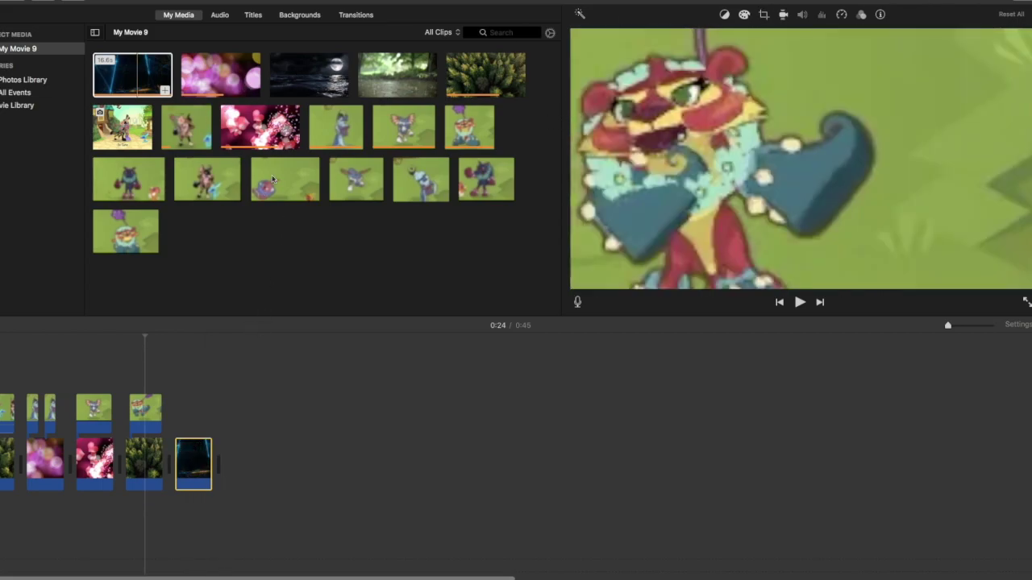
{"action": "left_click_drag", "start_coordinate": [346, 125], "coordinate": [179, 411]}
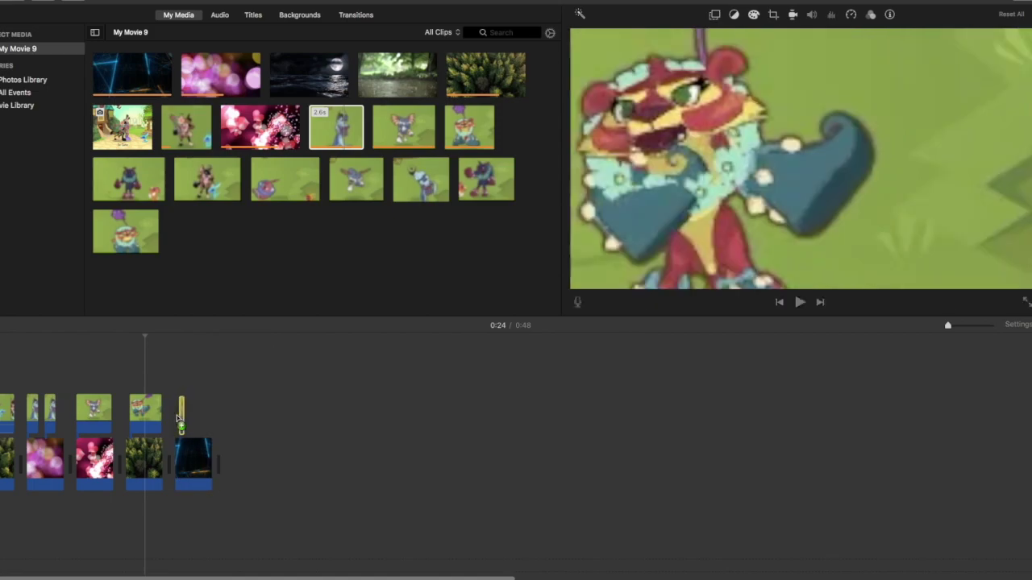
{"action": "left_click_drag", "start_coordinate": [399, 123], "coordinate": [209, 392]}
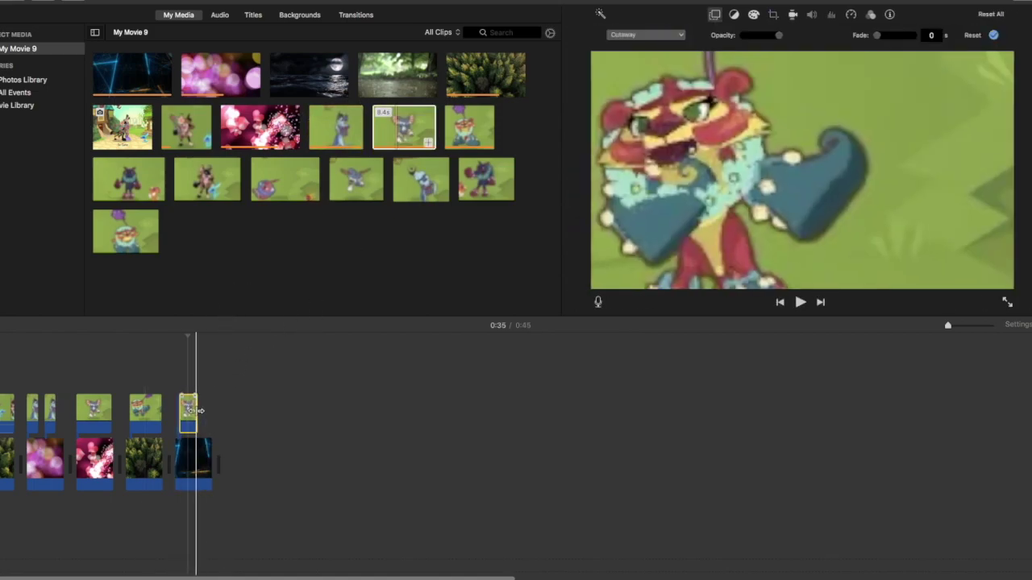
{"action": "left_click_drag", "start_coordinate": [194, 413], "coordinate": [188, 414]}
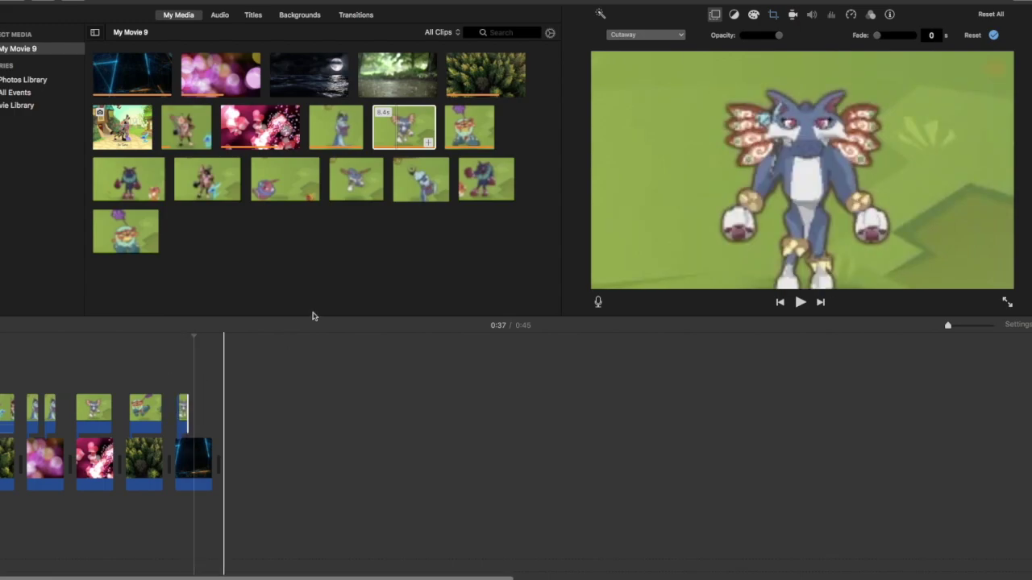
Add short red-and-yellow, dark wolf and brown character clips in sequence above the light lines clip
{"action": "left_click_drag", "start_coordinate": [467, 146], "coordinate": [203, 411]}
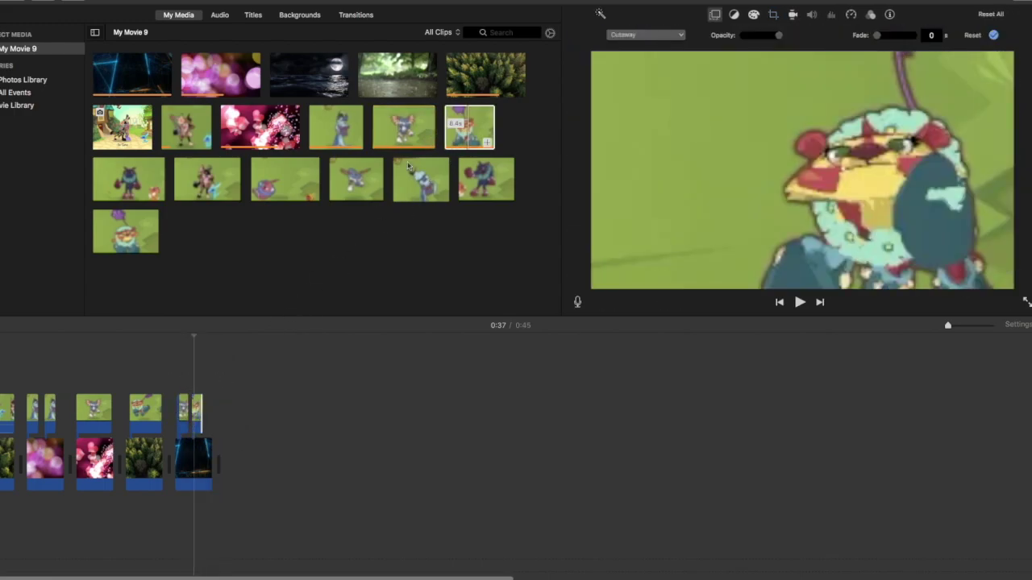
{"action": "left_click_drag", "start_coordinate": [129, 182], "coordinate": [204, 411]}
{"action": "left_click", "coordinate": [196, 414]}
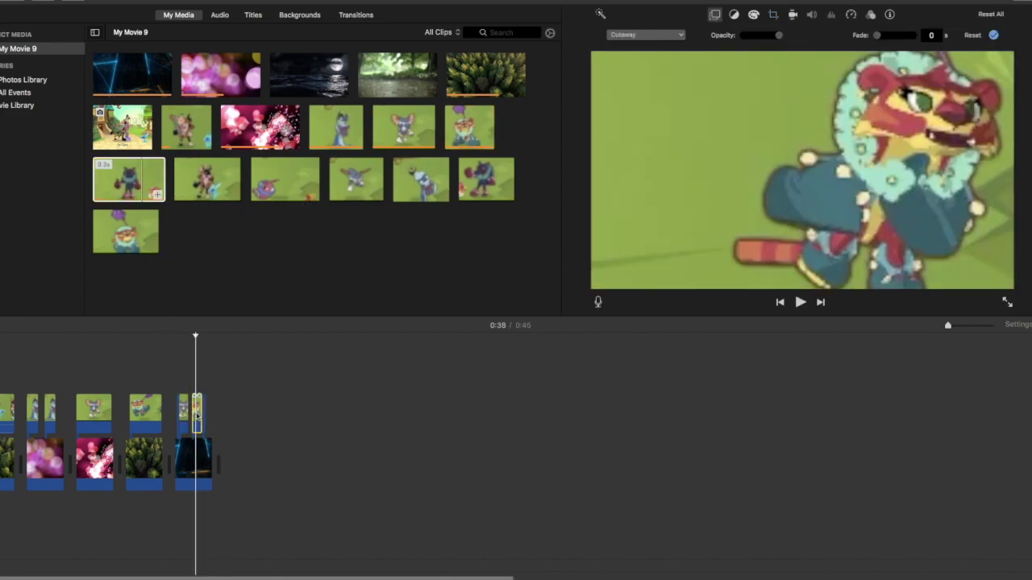
{"action": "left_click_drag", "start_coordinate": [202, 415], "coordinate": [200, 415]}
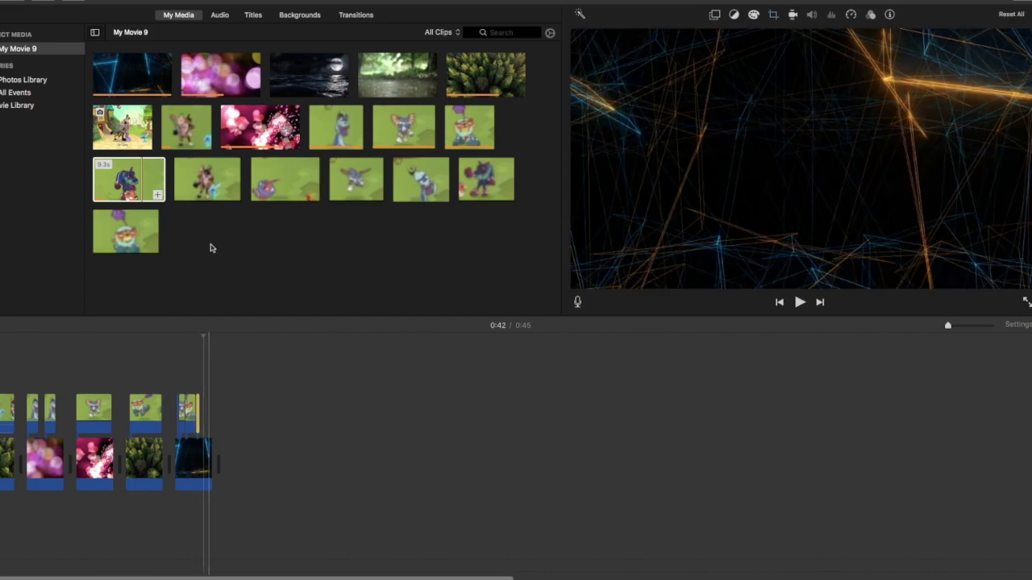
{"action": "left_click_drag", "start_coordinate": [201, 192], "coordinate": [206, 415]}
Play back the start of the light lines section and apply the Green/Blue Screen overlay to the winged wolf clip above it
{"action": "left_click", "coordinate": [173, 407]}
{"action": "key", "text": "space"}
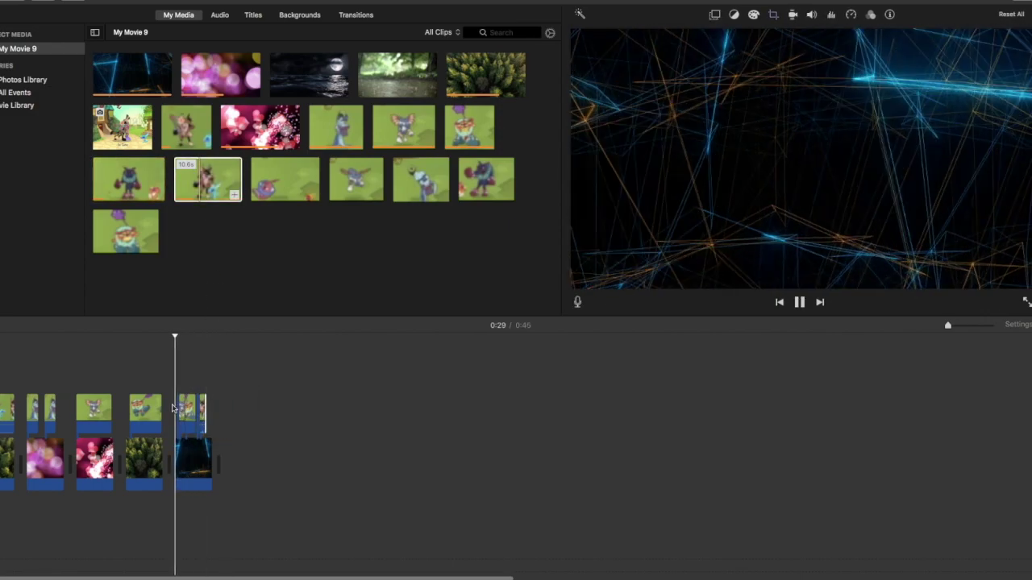
{"action": "key", "text": "space"}
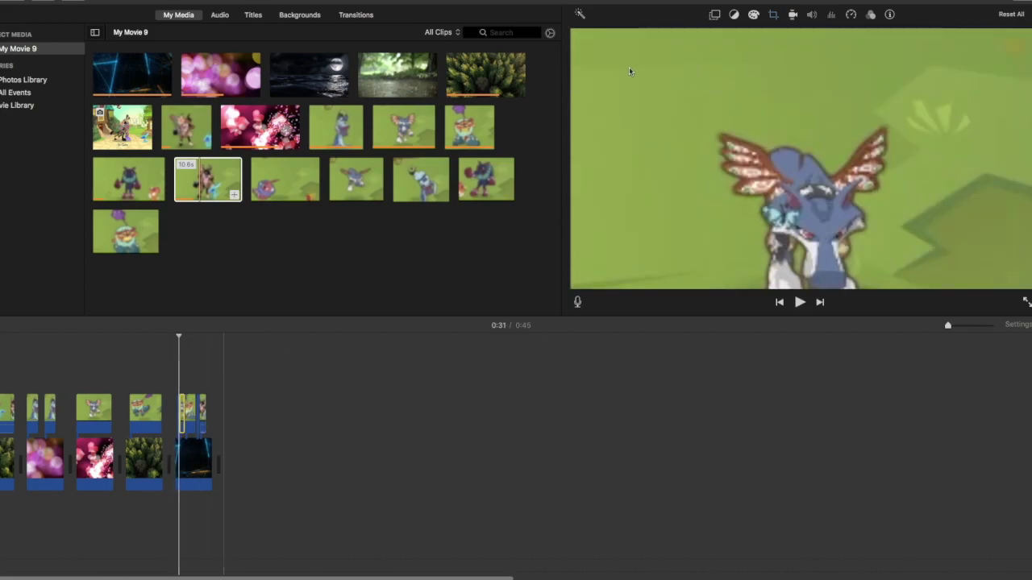
{"action": "left_click", "coordinate": [714, 14]}
{"action": "left_click", "coordinate": [677, 35]}
Switch back to iMovie from the desktop
{"action": "left_click", "coordinate": [369, 309]}
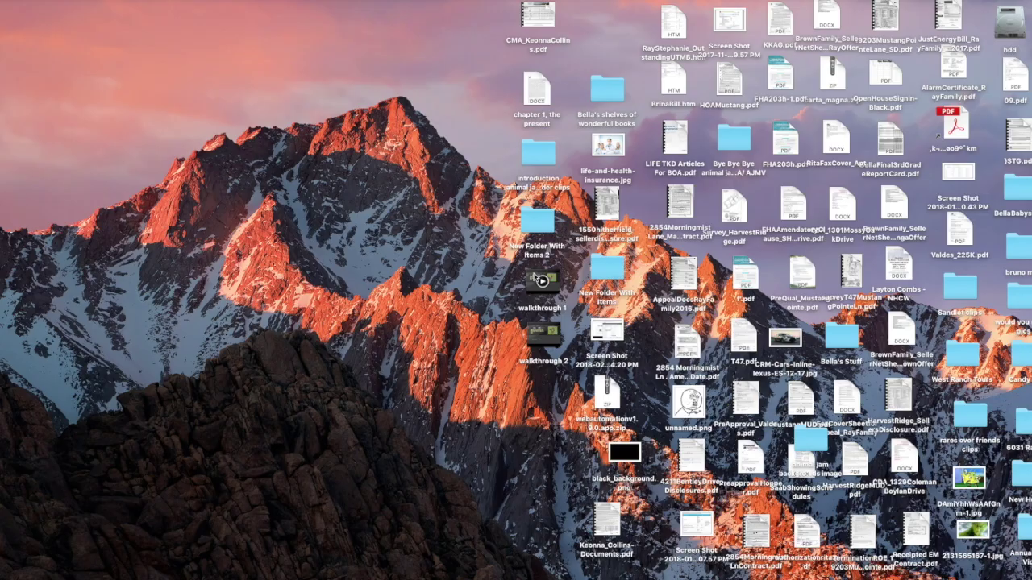
{"action": "mouse_move", "coordinate": [846, 574]}
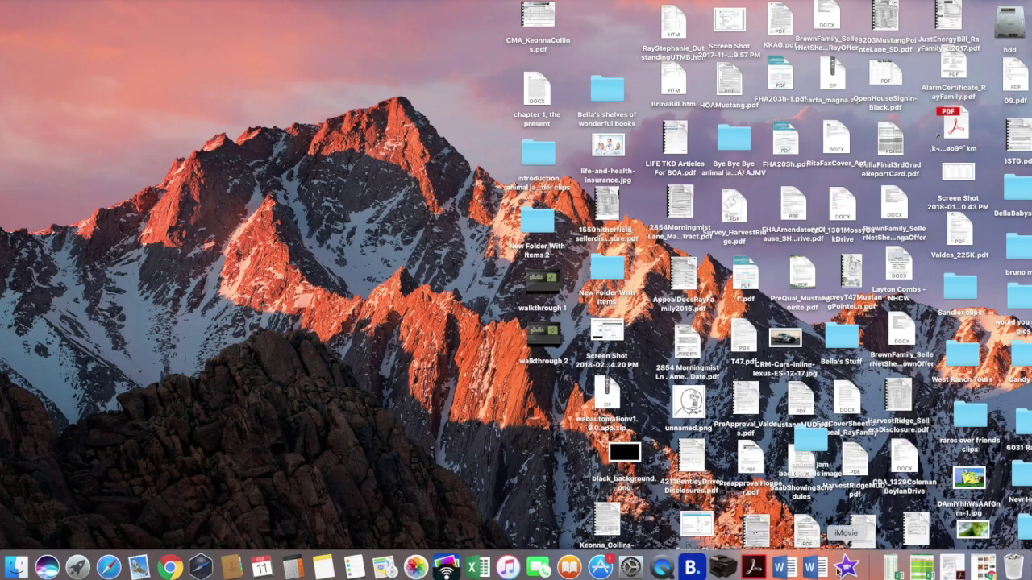
{"action": "left_click", "coordinate": [846, 568]}
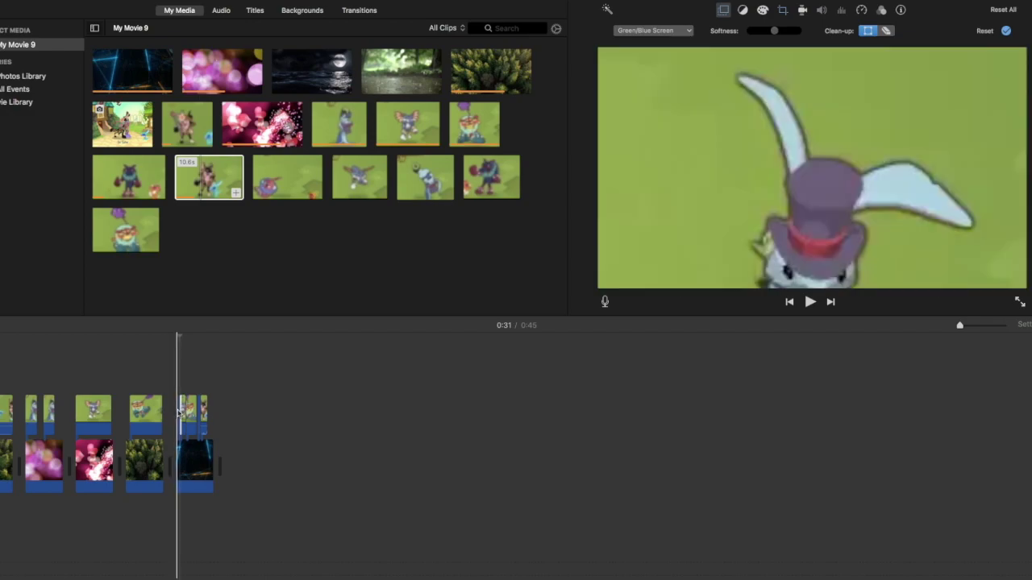
Apply Green/Blue Screen to the remaining character clips above the light lines clip and trim that background's end closer to the last one
{"action": "left_click", "coordinate": [181, 412]}
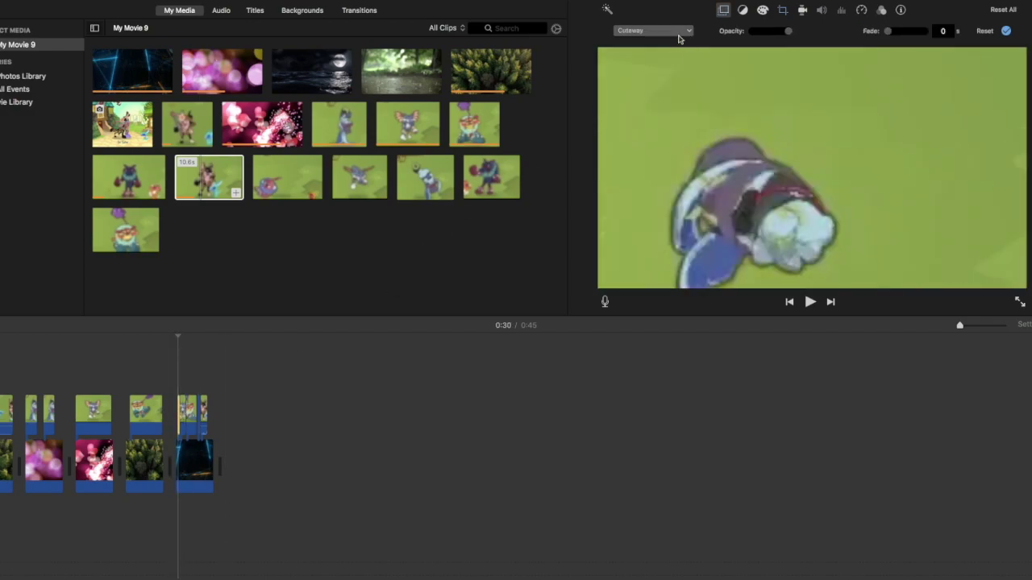
{"action": "left_click", "coordinate": [679, 32]}
{"action": "left_click", "coordinate": [190, 411]}
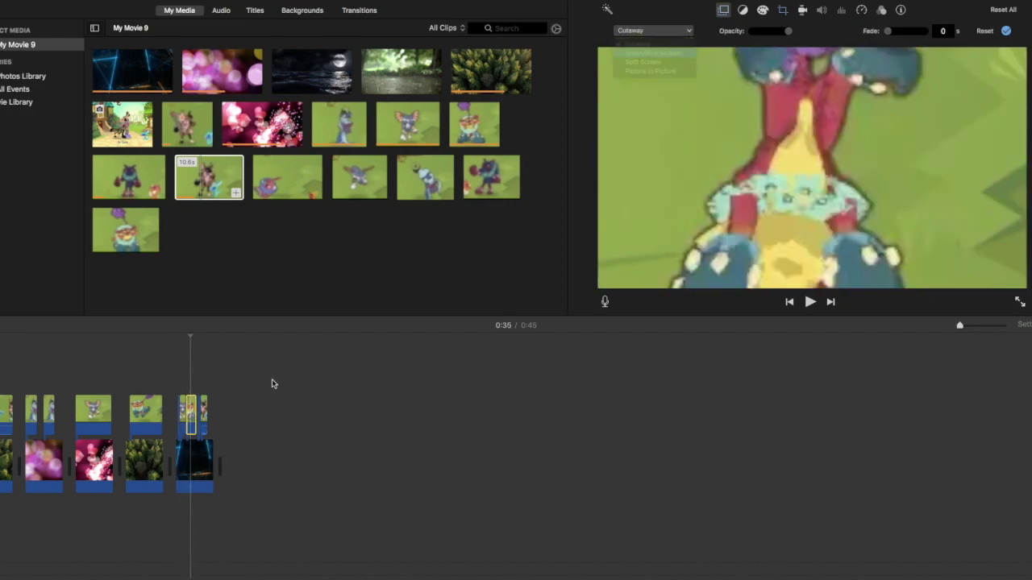
{"action": "left_click", "coordinate": [198, 411]}
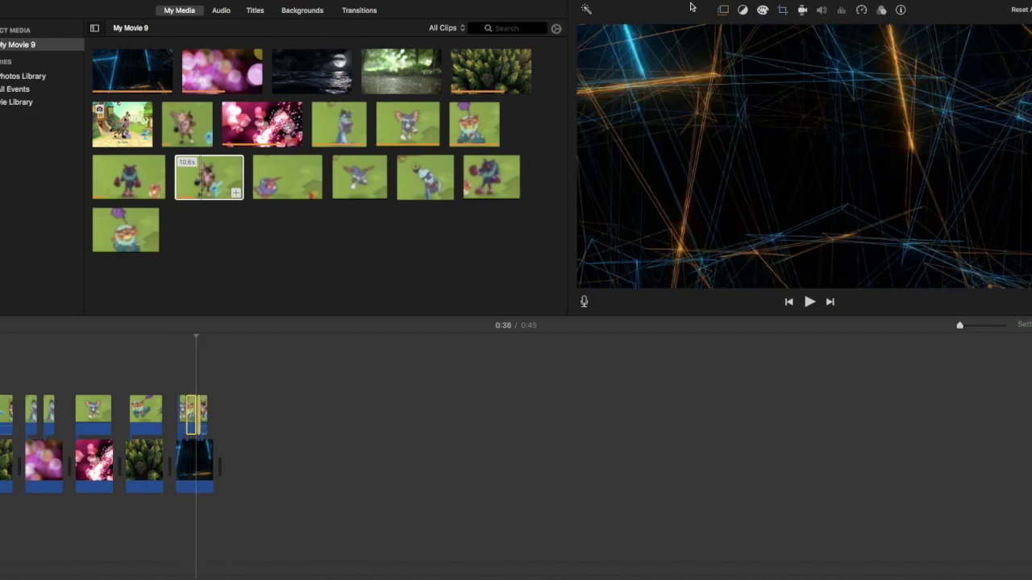
{"action": "left_click", "coordinate": [723, 11]}
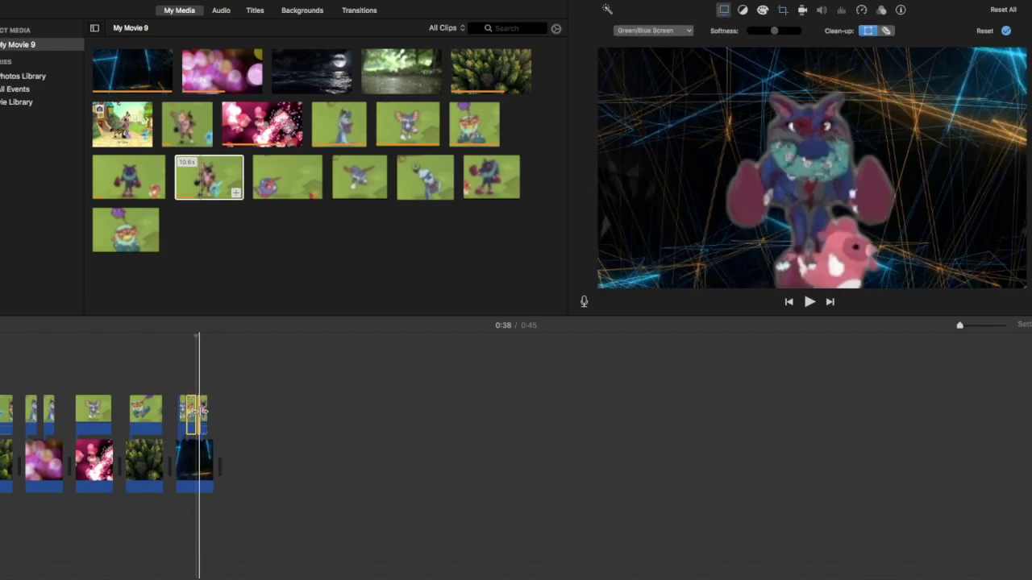
{"action": "left_click", "coordinate": [202, 412]}
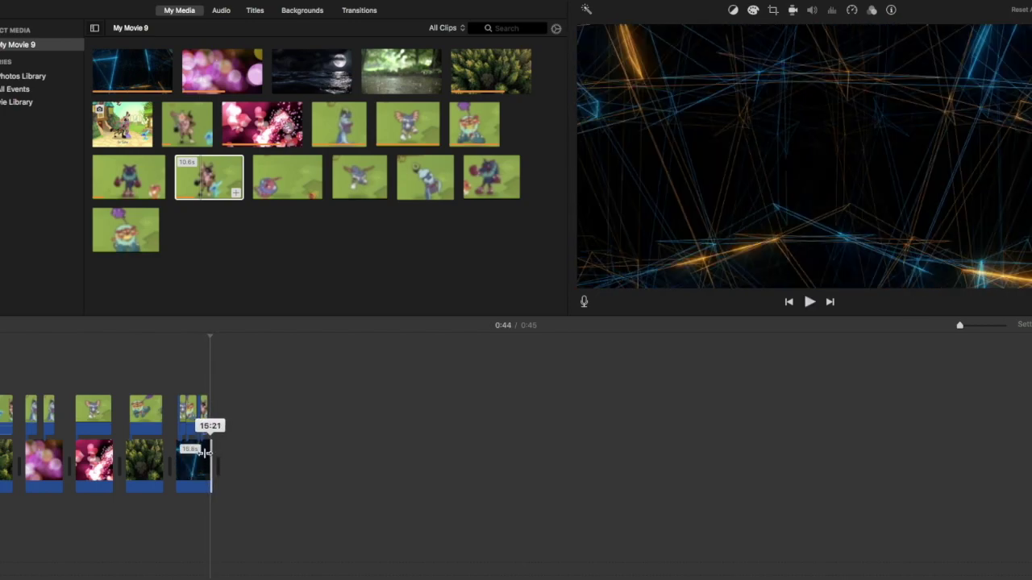
{"action": "left_click_drag", "start_coordinate": [203, 453], "coordinate": [201, 452]}
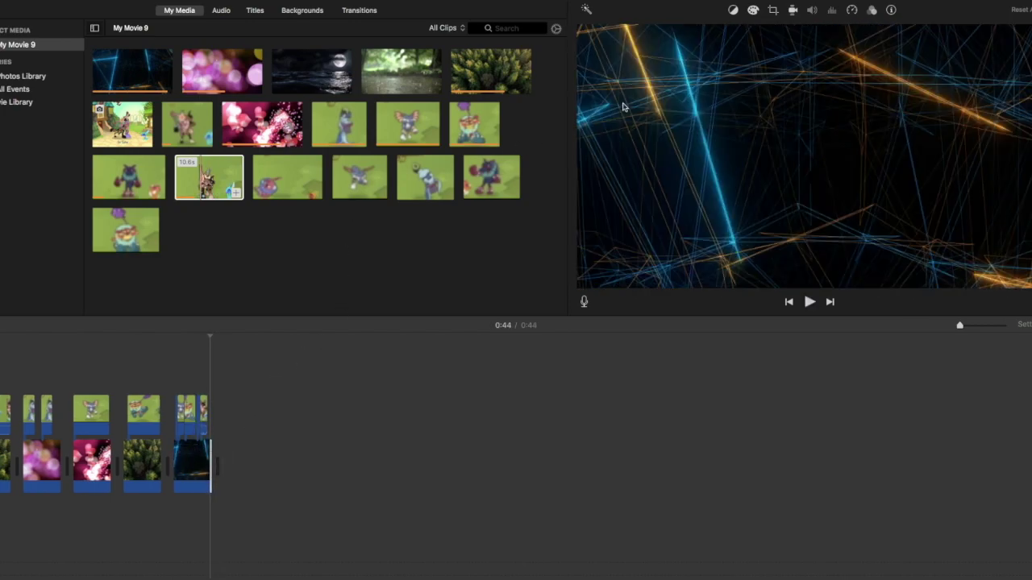